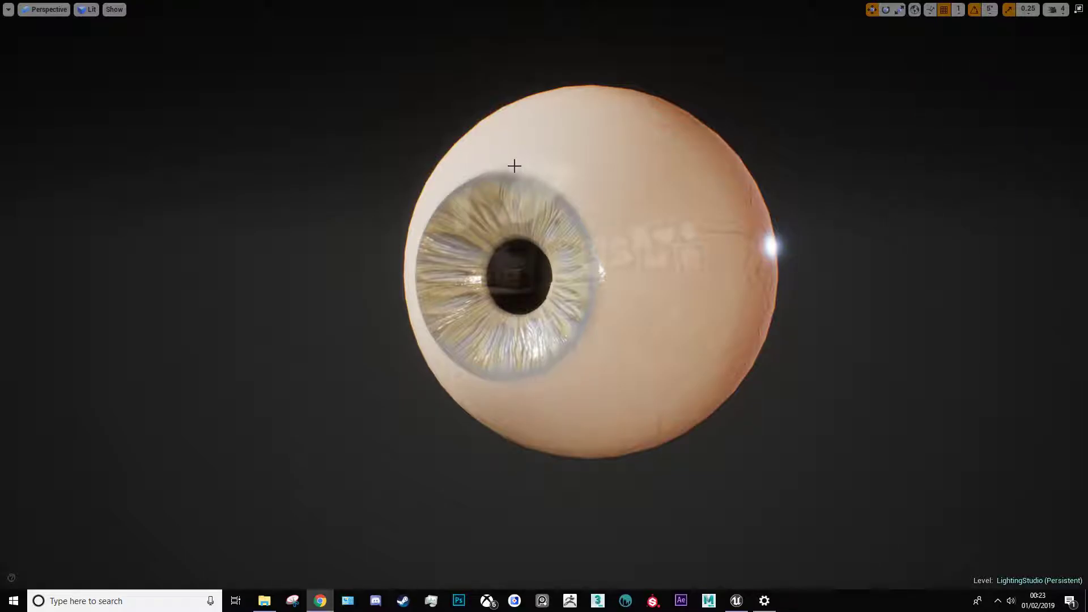
# Examine the eye model in the viewport, viewing its iris, pupil and sclera from several angles
pyautogui.moveTo(562, 197)
pyautogui.mouseDown()
pyautogui.moveTo(561, 142)
pyautogui.moveTo(573, 136)
pyautogui.moveTo(578, 194)
pyautogui.mouseUp()
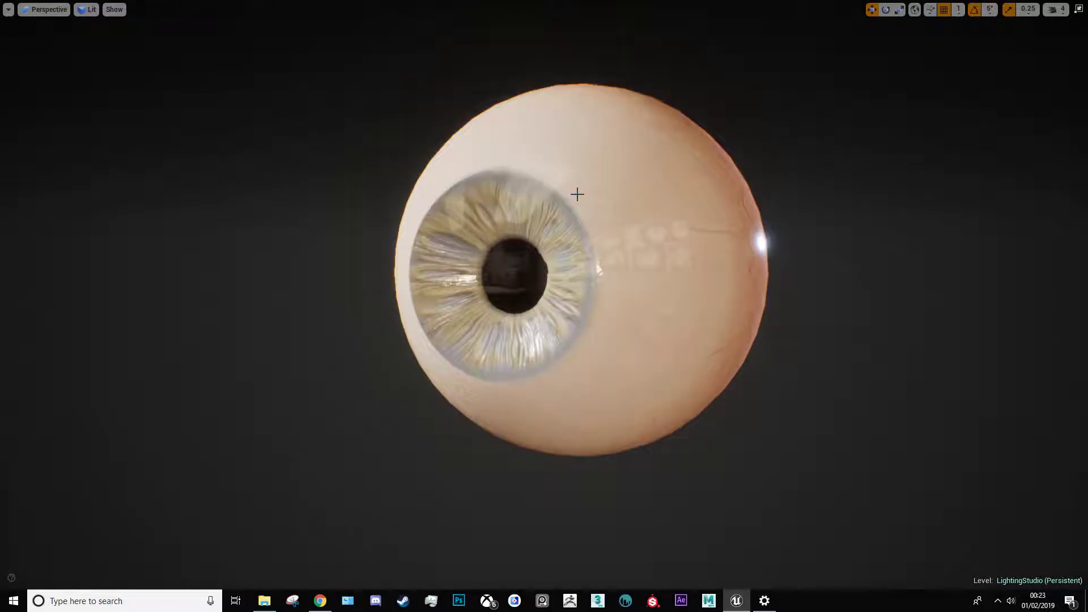
pyautogui.moveTo(578, 194); pyautogui.dragTo(890, 244, button='right')
pyautogui.press('a')
pyautogui.press('w')
pyautogui.press('a')
pyautogui.press('s')
pyautogui.press('a')
pyautogui.press('d')
pyautogui.press('w')
pyautogui.press('a')
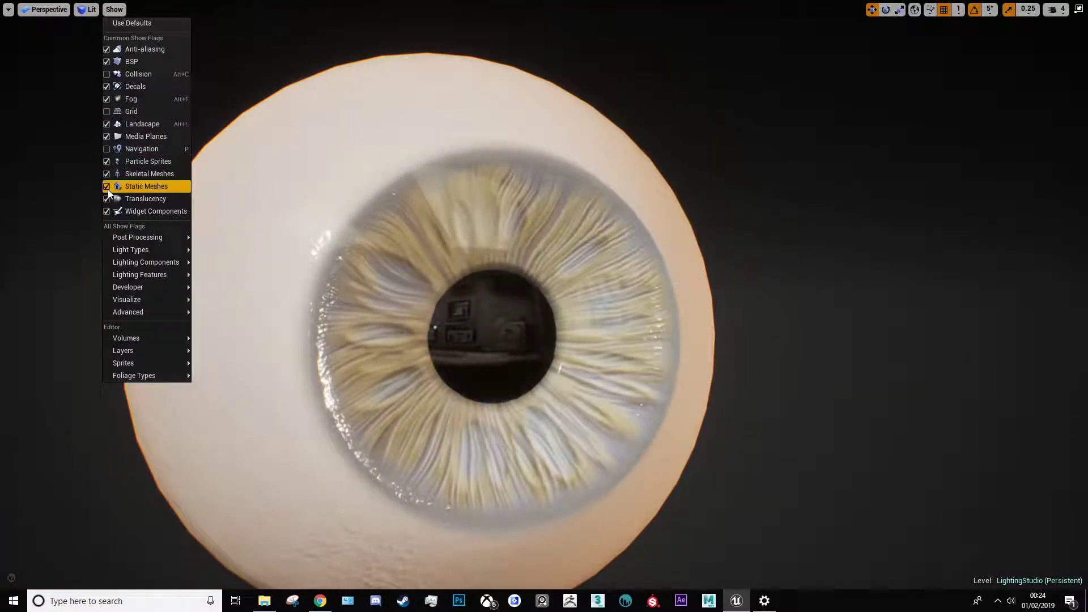
# Turn the Translucency show flag back on and examine the cornea and recessed iris from the side
pyautogui.moveTo(520, 196); pyautogui.dragTo(480, 198, button='right')
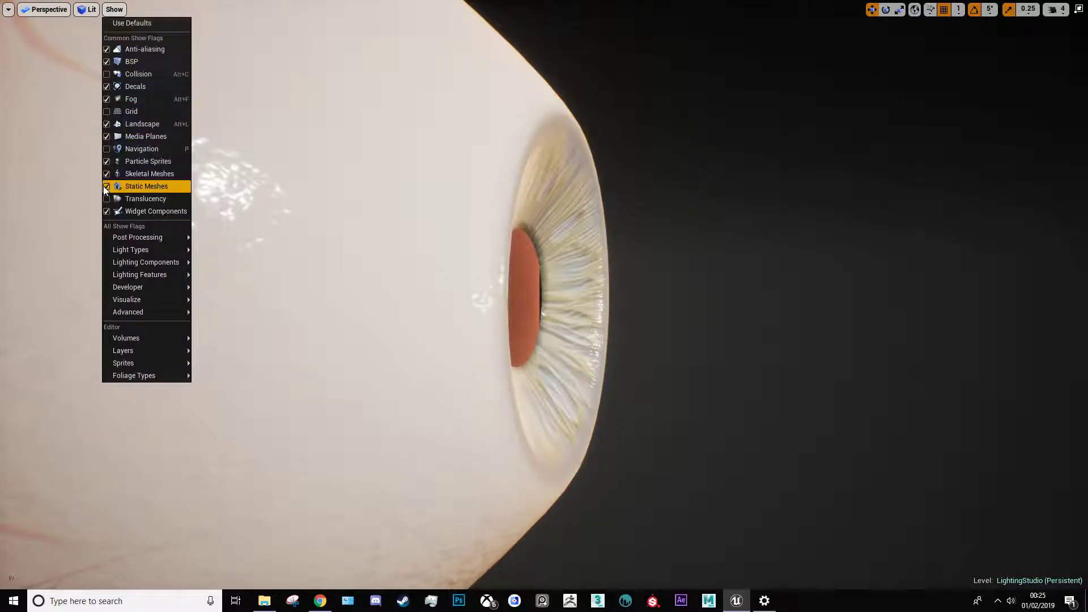
pyautogui.click(106, 199)
pyautogui.keyDown('alt'); pyautogui.moveTo(558, 265); pyautogui.dragTo(731, 265); pyautogui.keyUp('alt')
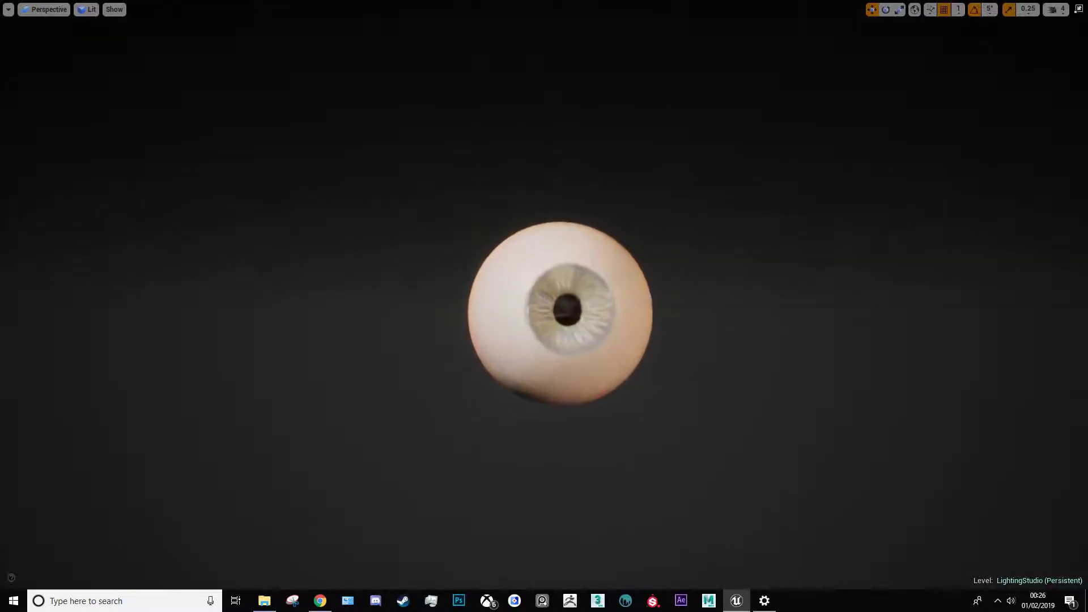
pyautogui.scroll(6, 544, 306)
pyautogui.keyDown('alt'); pyautogui.moveTo(544, 306); pyautogui.dragTo(737, 272); pyautogui.keyUp('alt')
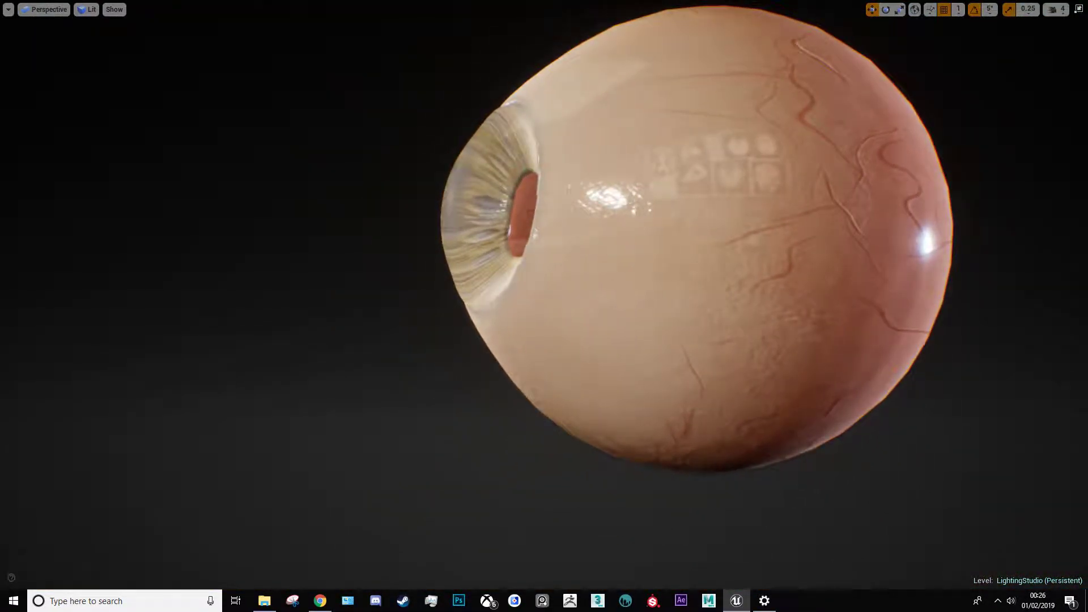
pyautogui.moveTo(544, 306); pyautogui.dragTo(481, 204, button='right')
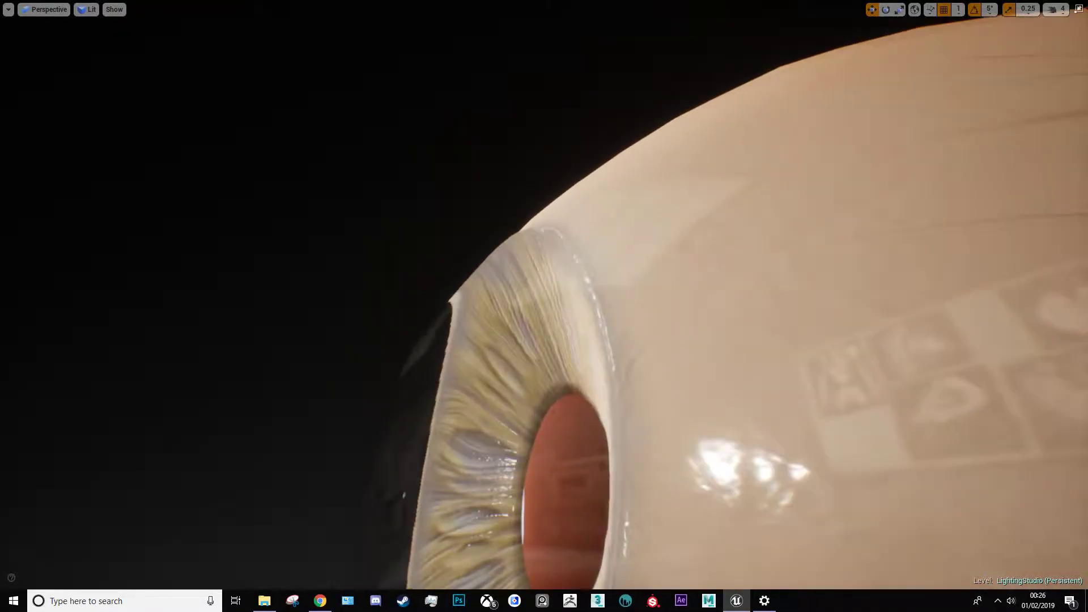
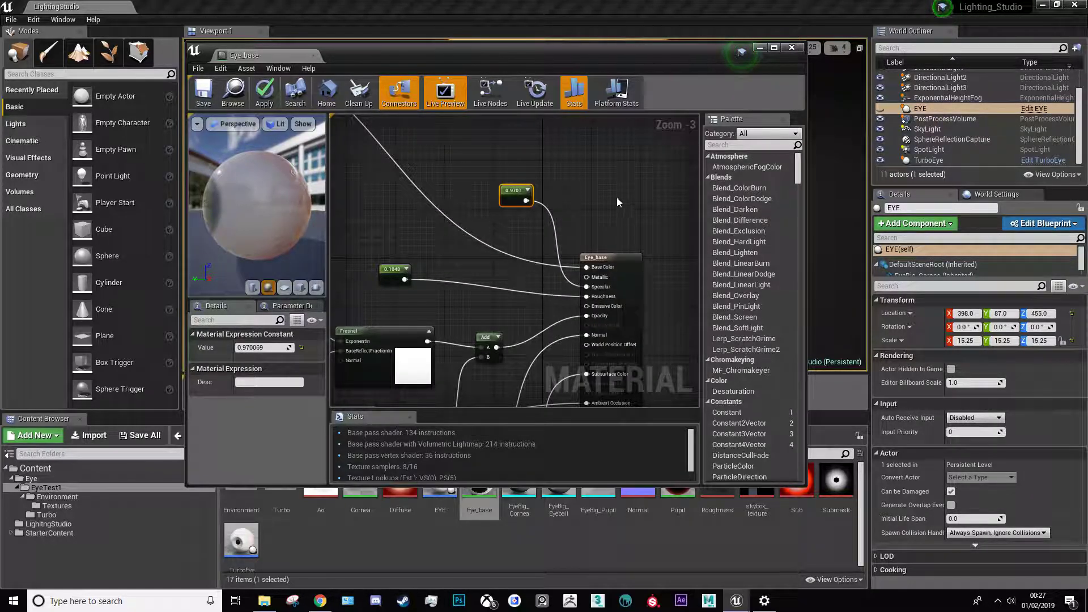
# Examine the Eye_base material's preview and the constant nodes feeding its Specular and Roughness inputs
pyautogui.scroll(3, 513, 189)
pyautogui.moveTo(260, 207); pyautogui.dragTo(286, 227)
pyautogui.scroll(-4, 524, 197)
pyautogui.scroll(4, 539, 232)
pyautogui.moveTo(360, 235); pyautogui.dragTo(477, 278)
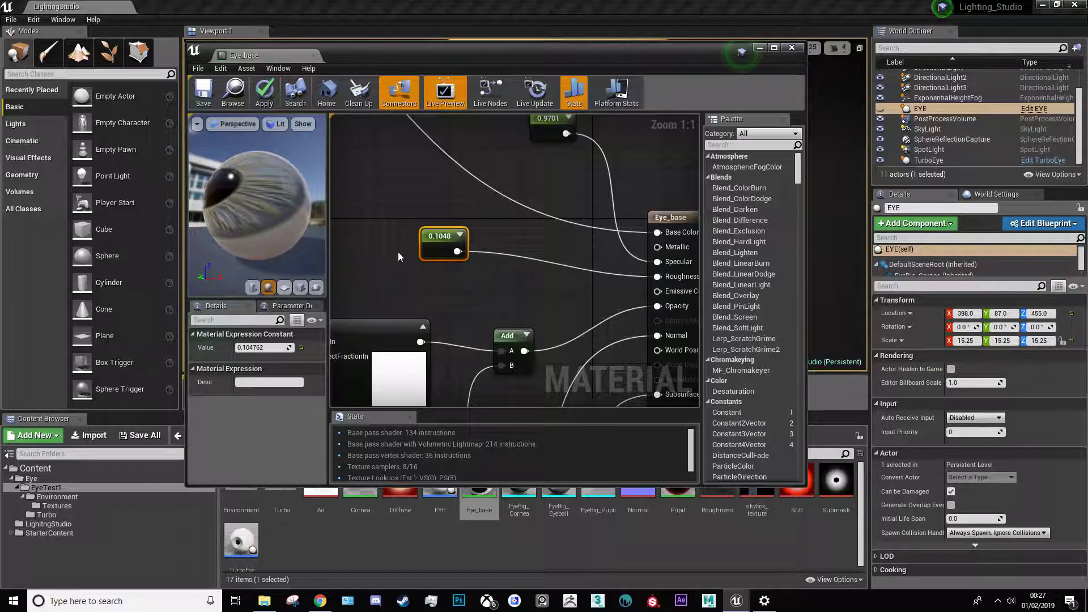
pyautogui.scroll(-5, 502, 191)
pyautogui.scroll(5, 494, 254)
pyautogui.click(494, 253)
pyautogui.moveTo(493, 253); pyautogui.dragTo(470, 223)
pyautogui.scroll(-4, 471, 223)
pyautogui.scroll(4, 641, 235)
pyautogui.scroll(-1, 644, 244)
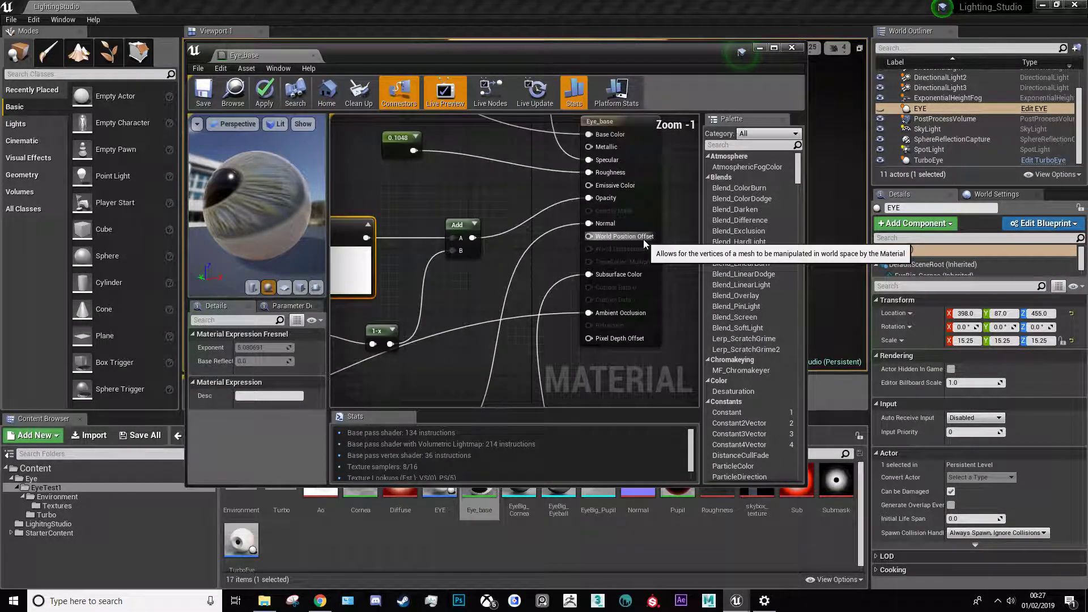
# Examine the Fresnel, mask Texture Sample, 1-x and Add nodes driving the Opacity input of Eye_base
pyautogui.scroll(-4, 644, 243)
pyautogui.scroll(5, 478, 244)
pyautogui.scroll(-5, 509, 181)
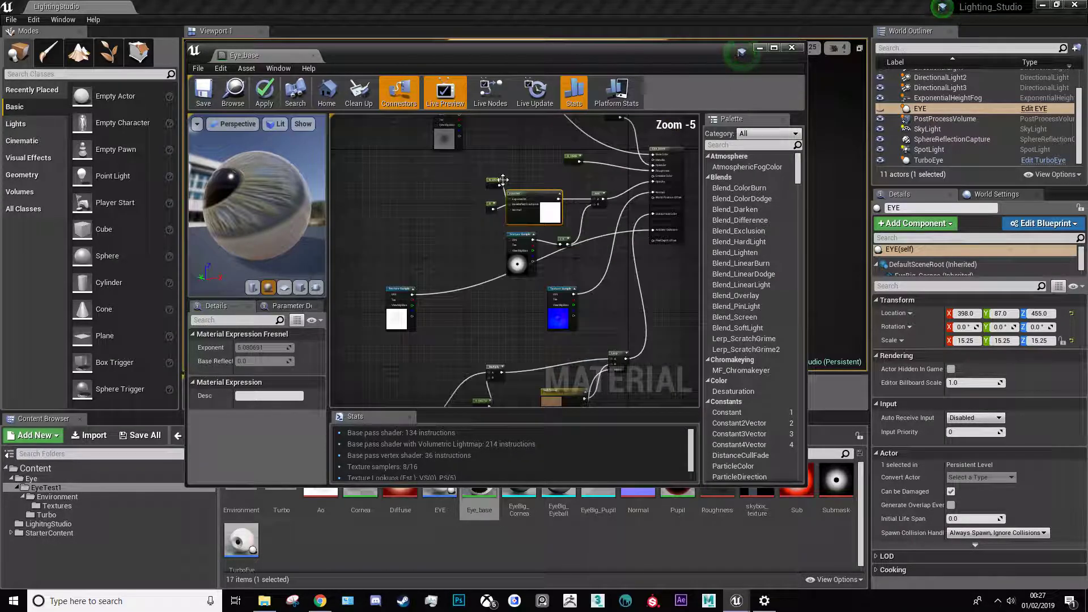
pyautogui.scroll(3, 475, 287)
pyautogui.scroll(-2, 579, 209)
pyautogui.scroll(3, 528, 207)
pyautogui.scroll(-4, 541, 194)
pyautogui.scroll(4, 446, 267)
pyautogui.scroll(-4, 529, 194)
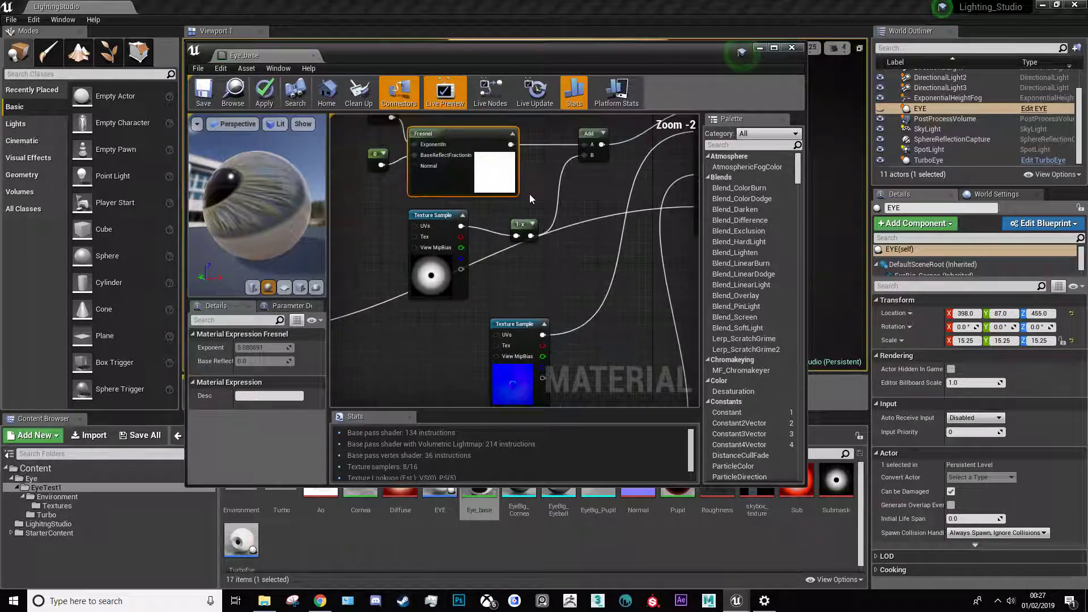
pyautogui.scroll(3, 509, 161)
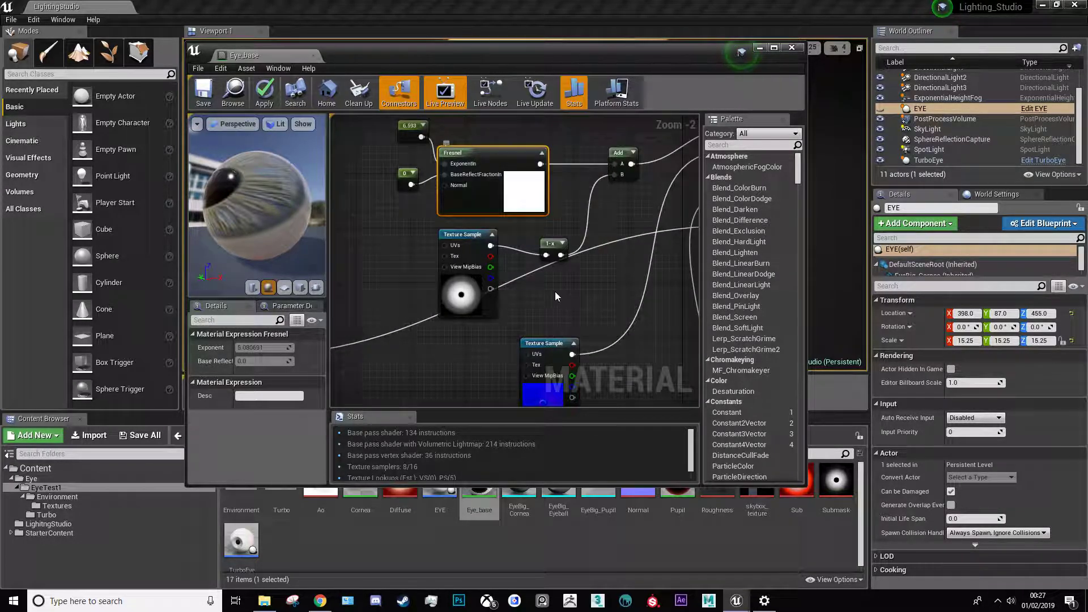
pyautogui.scroll(3, 449, 268)
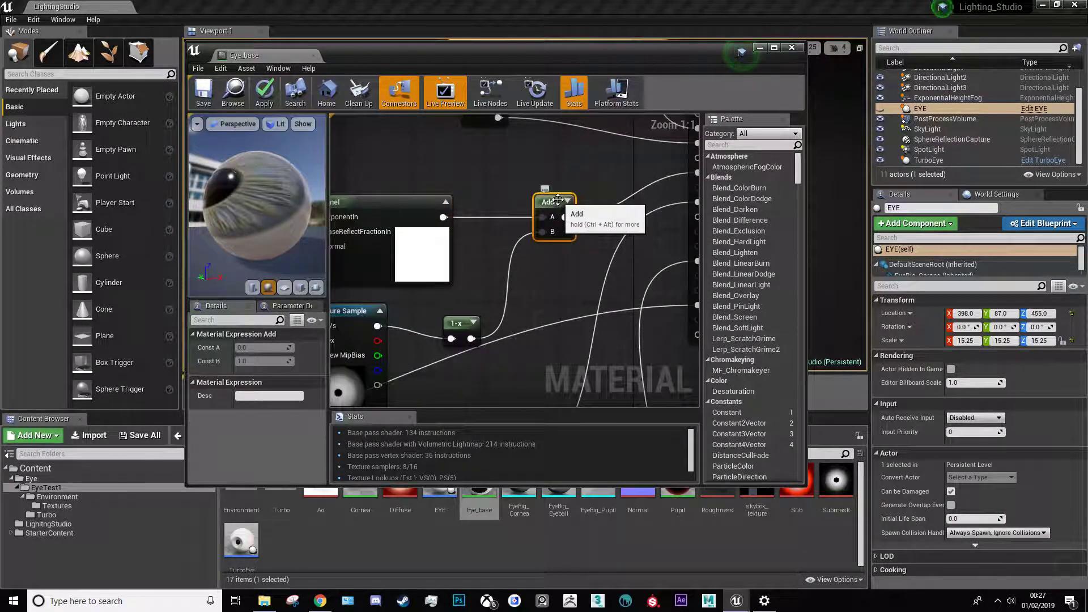
pyautogui.scroll(-2, 530, 218)
pyautogui.scroll(2, 527, 221)
# Preview the Add node's opacity output on the sphere from several angles, and stop previewing it
pyautogui.rightClick(526, 222)
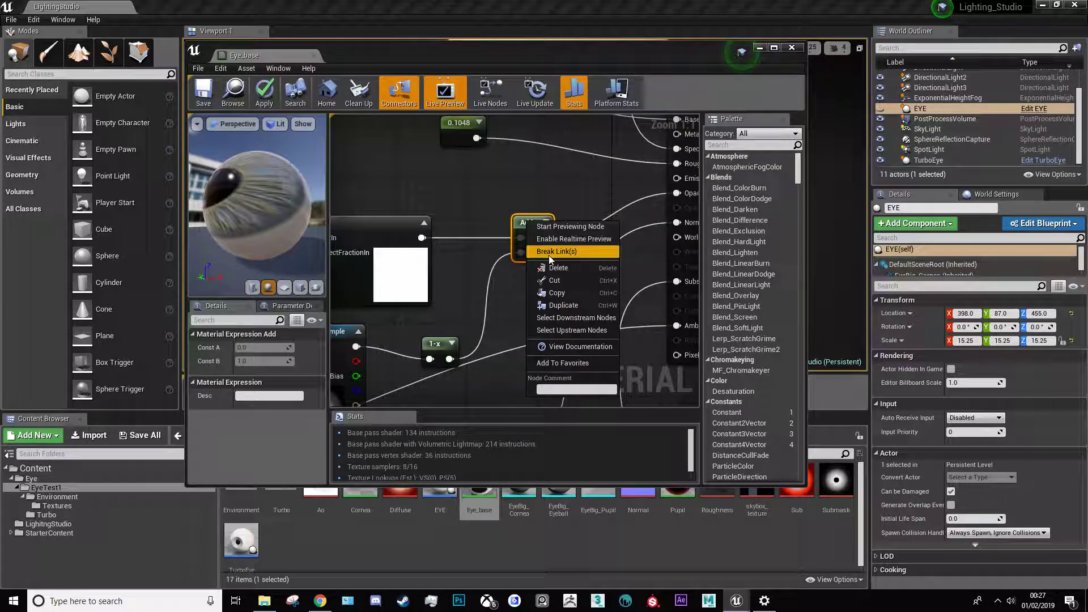
pyautogui.click(569, 227)
pyautogui.moveTo(239, 203)
pyautogui.mouseDown()
pyautogui.moveTo(272, 199)
pyautogui.moveTo(267, 221)
pyautogui.moveTo(249, 184)
pyautogui.mouseUp()
pyautogui.scroll(-3, 250, 185)
pyautogui.scroll(4, 250, 185)
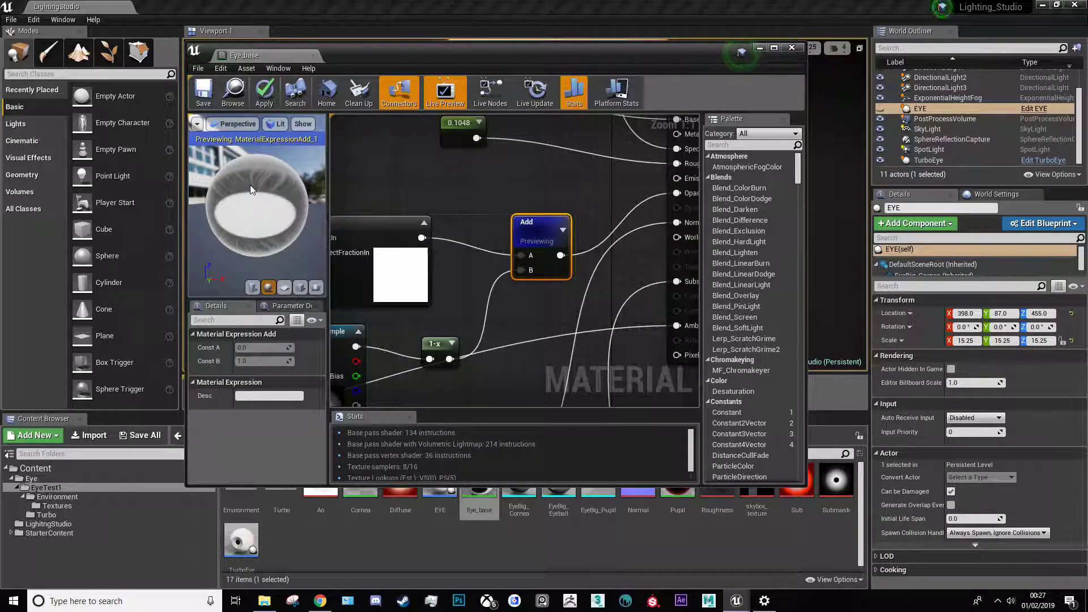
pyautogui.scroll(-2, 250, 186)
pyautogui.moveTo(232, 199); pyautogui.dragTo(284, 222)
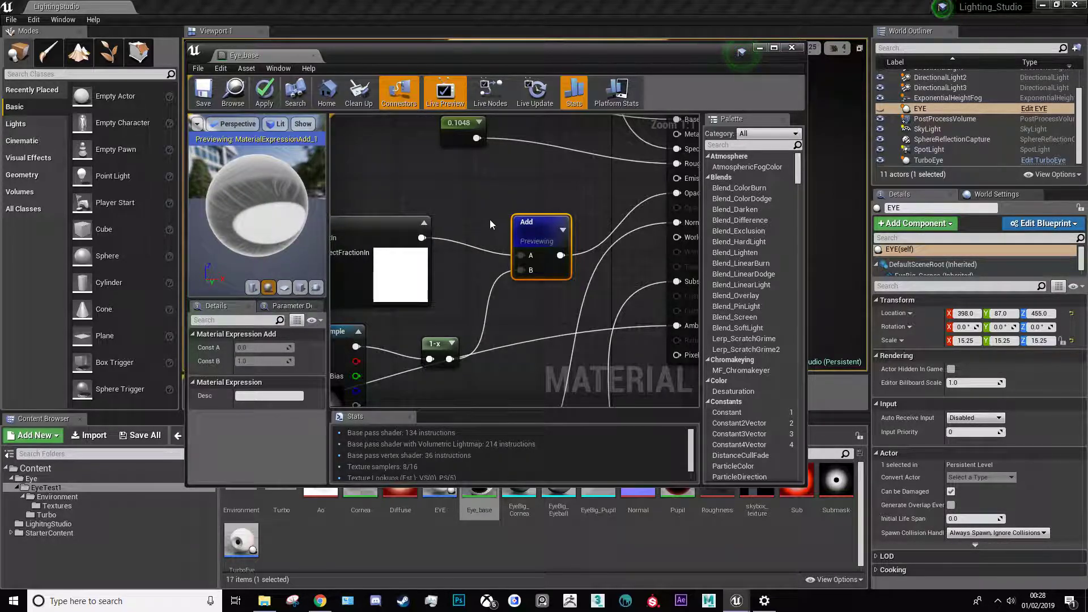
pyautogui.scroll(-2, 485, 224)
pyautogui.rightClick(505, 228)
pyautogui.click(519, 233)
# Preview the Lerp node feeding Subsurface Color on the sphere, and return to the full Eye_base material preview
pyautogui.scroll(-5, 470, 206)
pyautogui.scroll(-2, 470, 205)
pyautogui.scroll(6, 454, 274)
pyautogui.moveTo(462, 253); pyautogui.dragTo(484, 246, button='right')
pyautogui.scroll(-2, 516, 205)
pyautogui.scroll(-2, 531, 321)
pyautogui.scroll(6, 567, 263)
pyautogui.scroll(-4, 573, 255)
pyautogui.scroll(4, 626, 196)
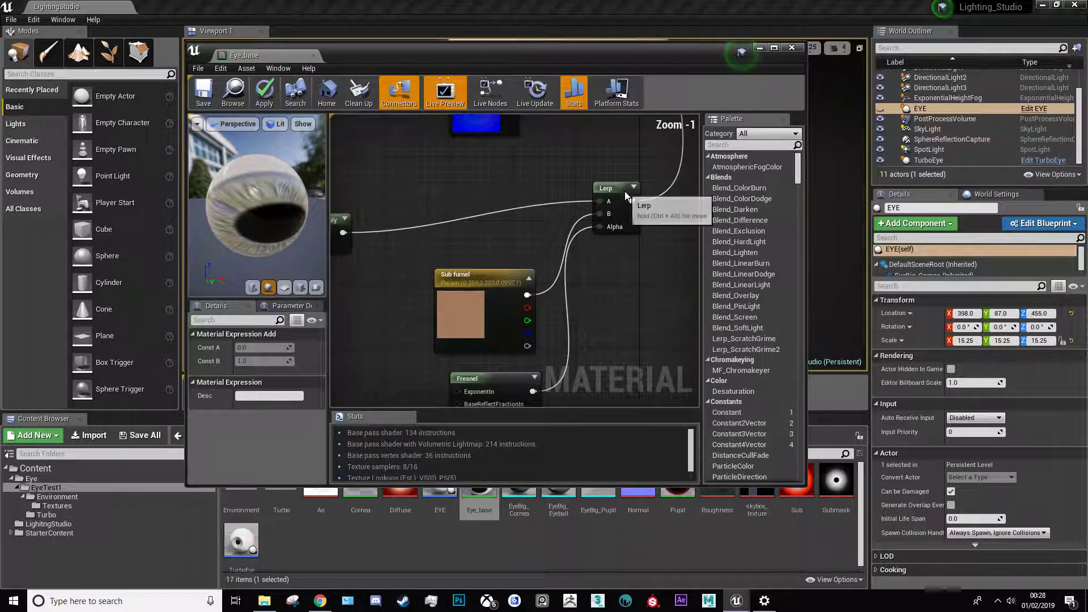
pyautogui.click(626, 195)
pyautogui.rightClick(614, 187)
pyautogui.click(652, 207)
pyautogui.moveTo(242, 217); pyautogui.dragTo(281, 237)
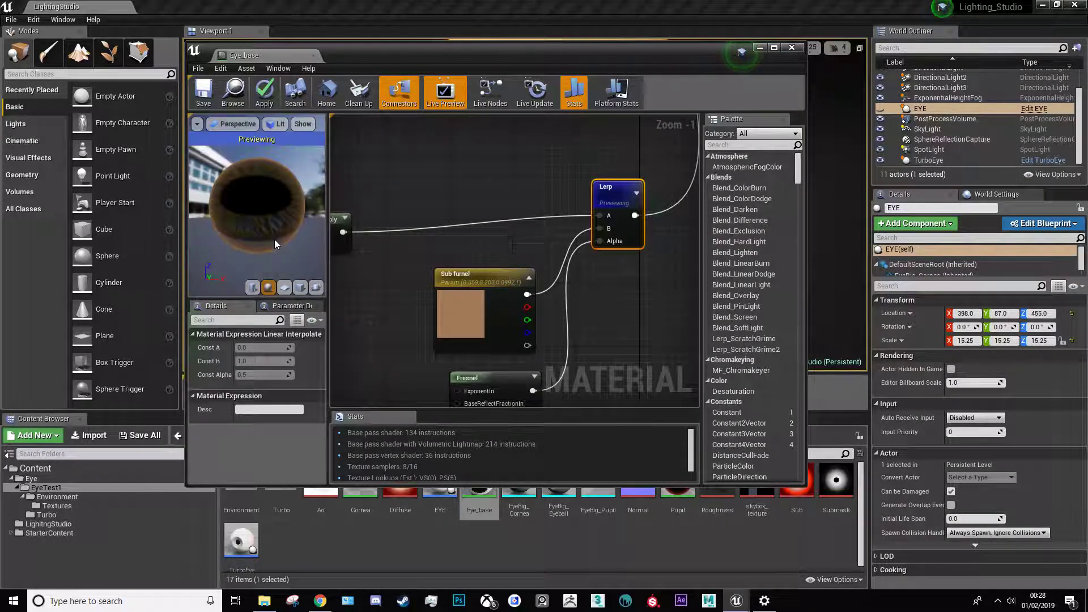
pyautogui.moveTo(259, 204); pyautogui.dragTo(259, 204)
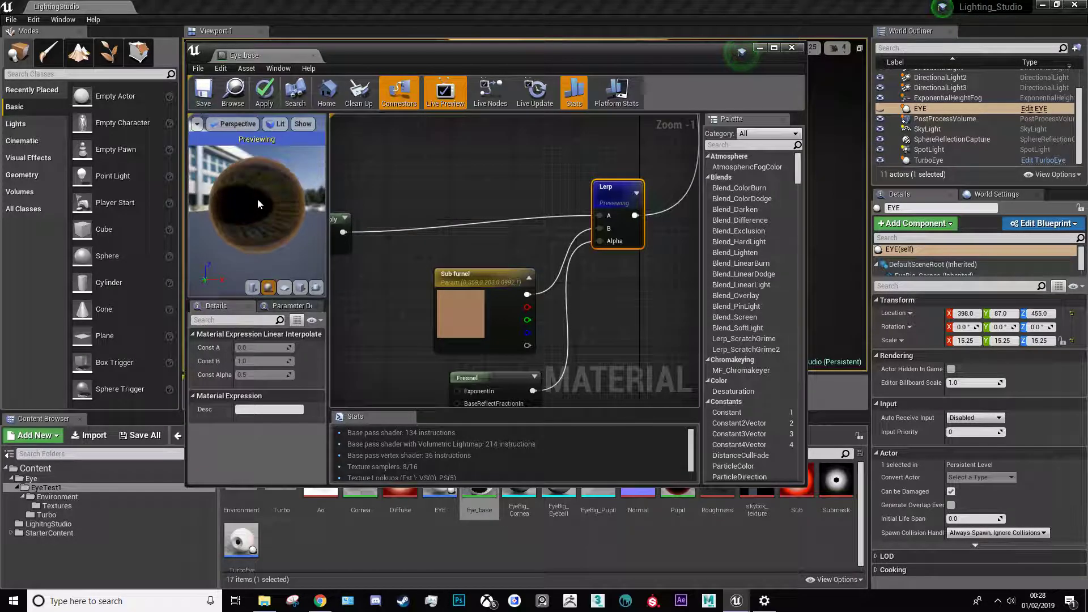
pyautogui.rightClick(604, 191)
pyautogui.click(613, 193)
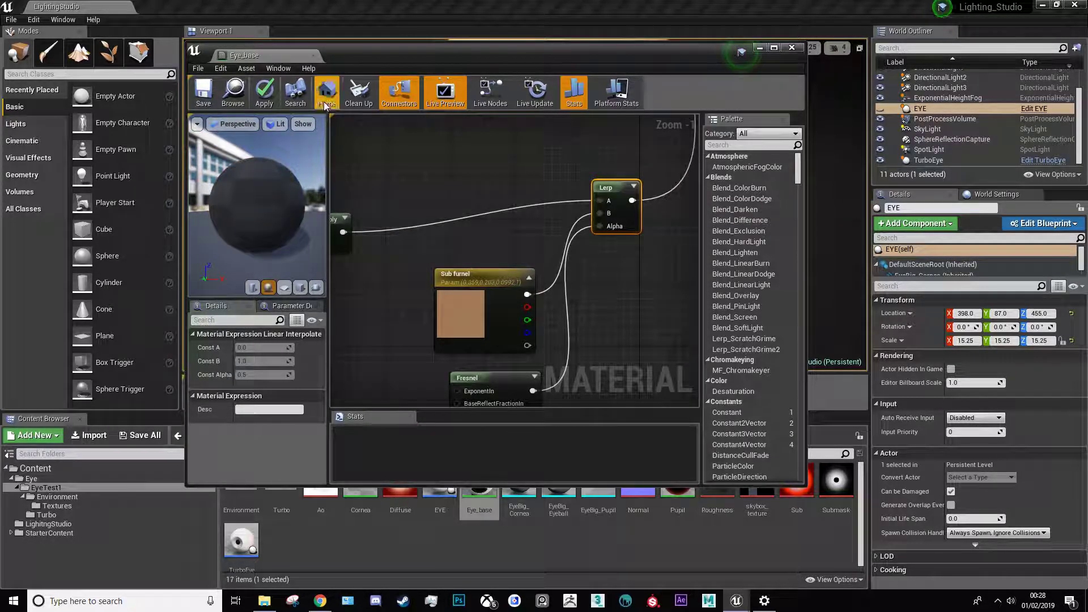
pyautogui.click(263, 89)
pyautogui.moveTo(257, 187)
pyautogui.mouseDown()
pyautogui.moveTo(314, 204)
pyautogui.moveTo(276, 185)
pyautogui.mouseUp()
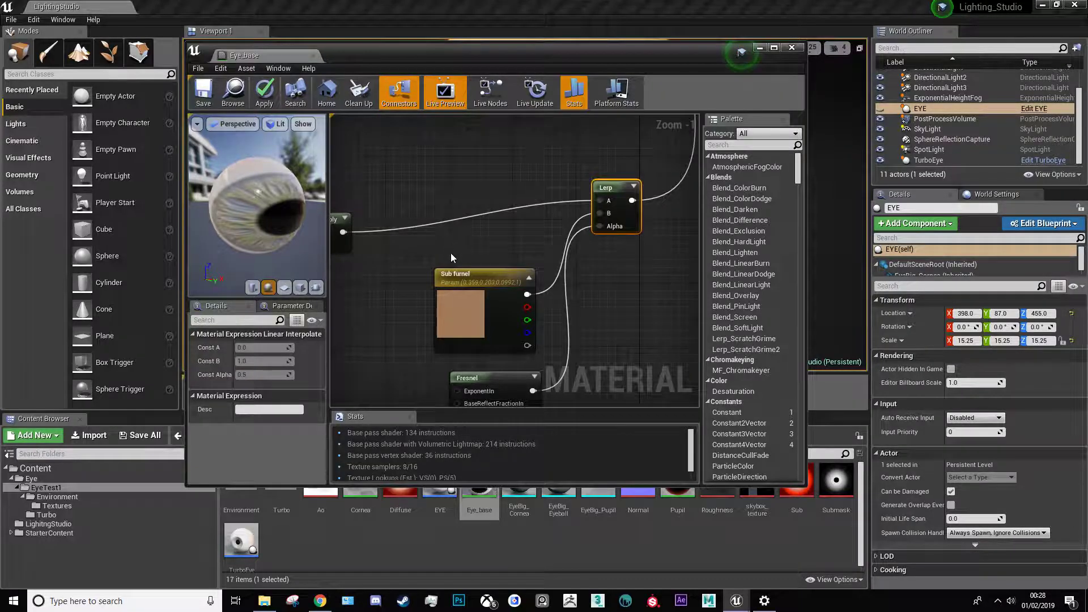
# Examine the overall Eye_base node graph, including the Ao and Roughness Texture Sample nodes
pyautogui.scroll(-9, 573, 266)
pyautogui.scroll(5, 510, 244)
pyautogui.scroll(-2, 444, 227)
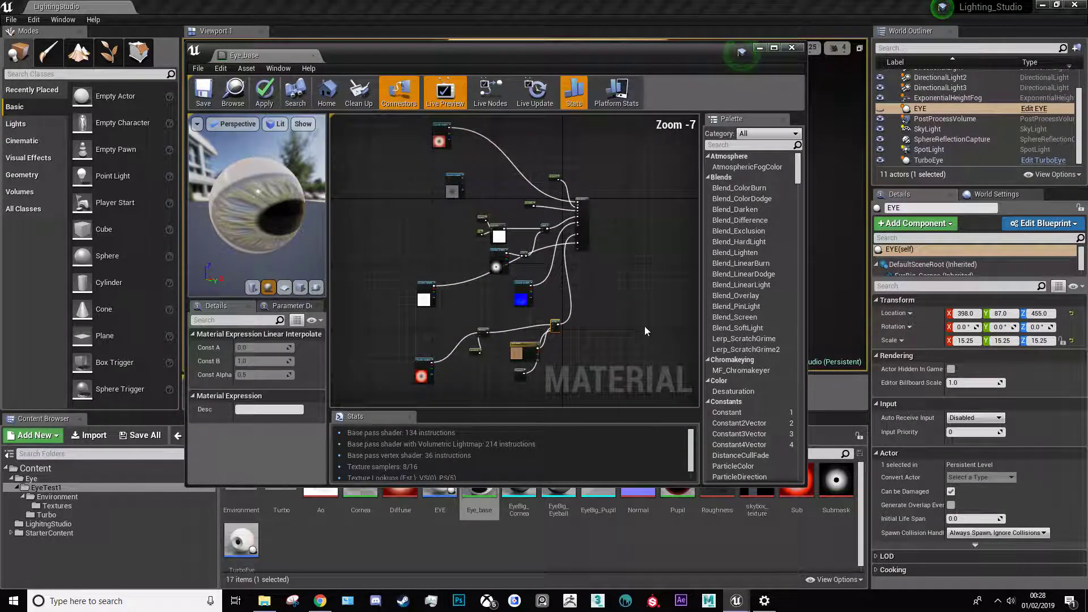
pyautogui.scroll(7, 477, 297)
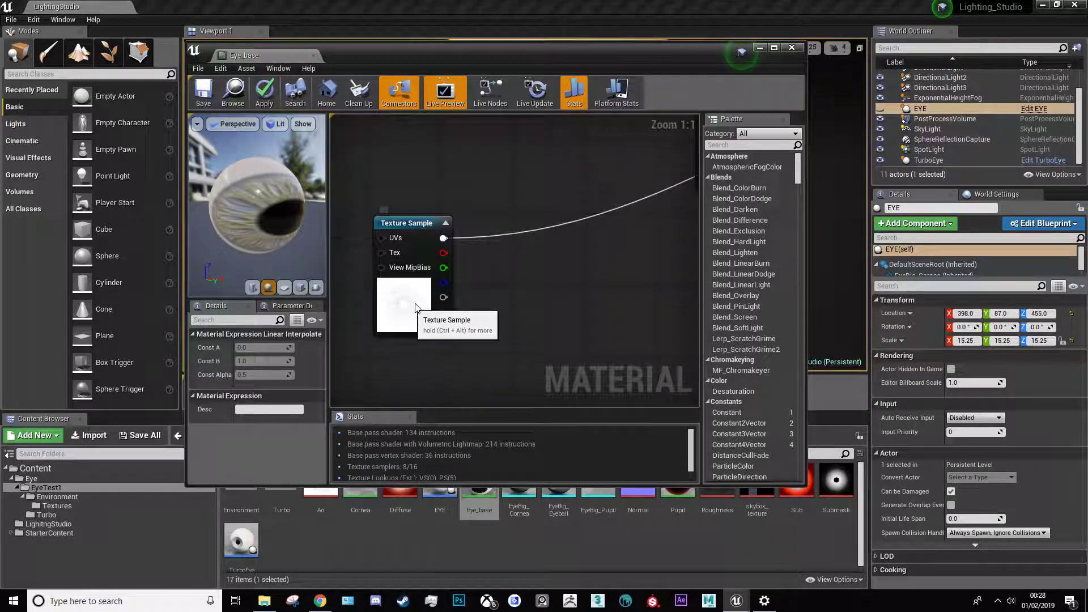
pyautogui.click(415, 308)
pyautogui.scroll(-7, 402, 306)
pyautogui.scroll(5, 379, 140)
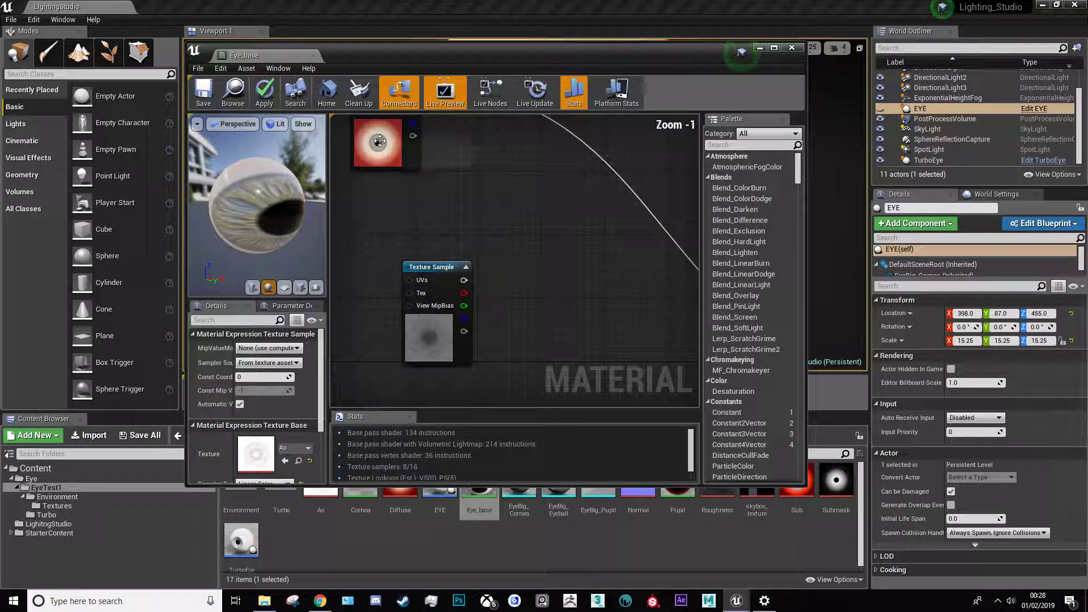
pyautogui.scroll(-3, 379, 142)
pyautogui.scroll(4, 385, 267)
pyautogui.click(386, 306)
pyautogui.scroll(-4, 374, 295)
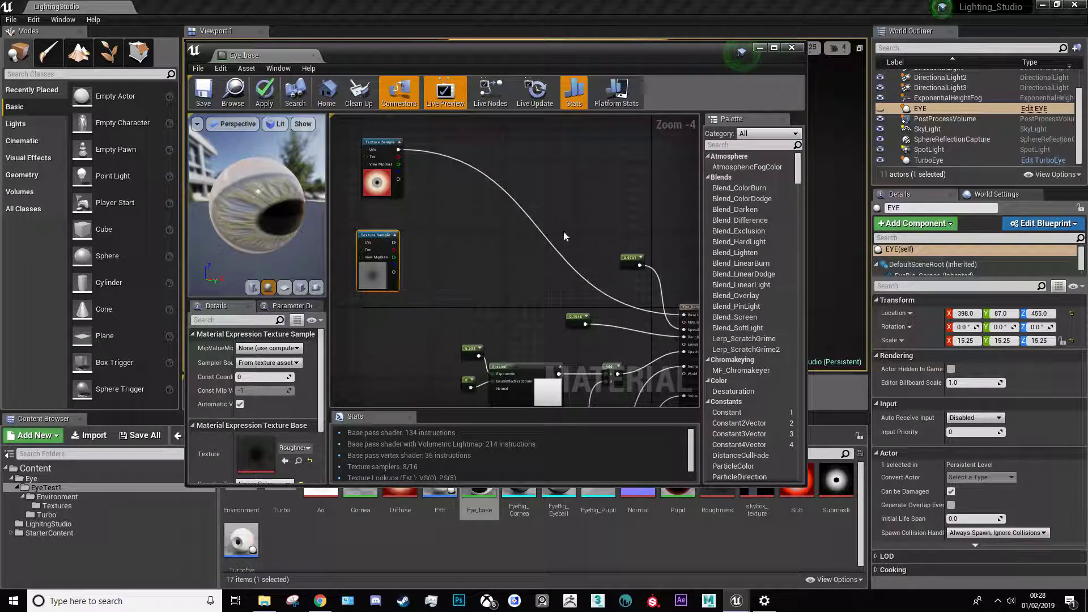
pyautogui.scroll(-7, 419, 172)
pyautogui.scroll(8, 475, 203)
pyautogui.scroll(-3, 476, 209)
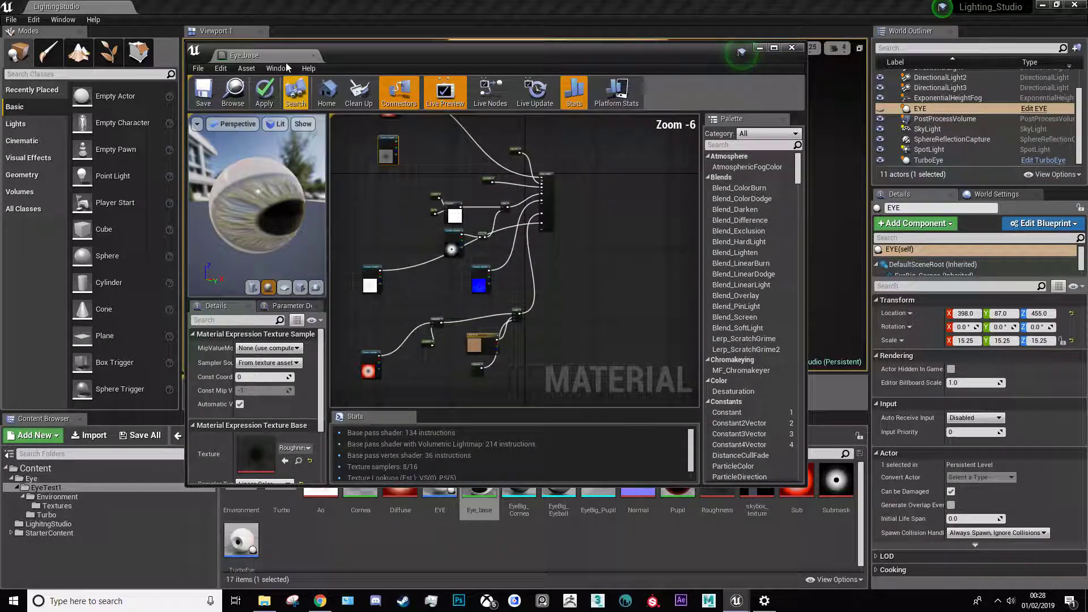
# Close the Eye_base material with its changes applied to the original, and open the Cornea material
pyautogui.click(314, 55)
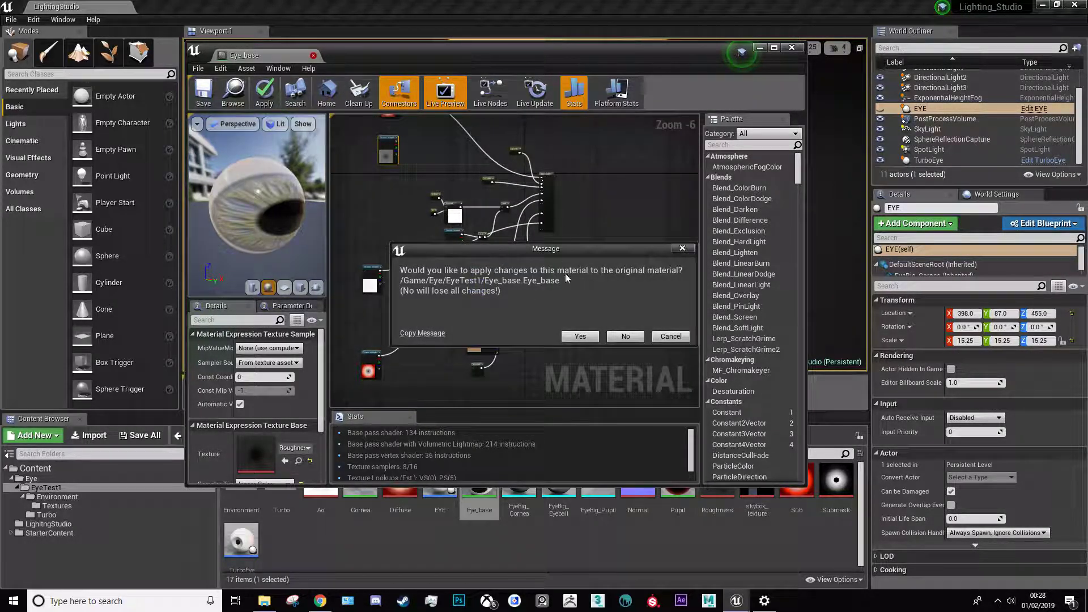
pyautogui.click(579, 336)
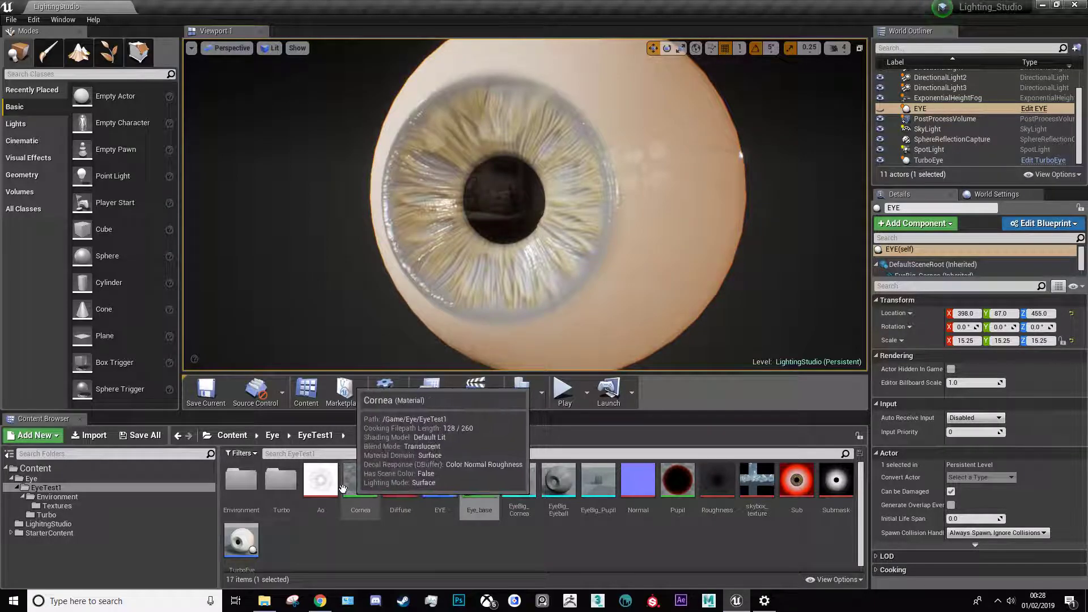
pyautogui.doubleClick(356, 487)
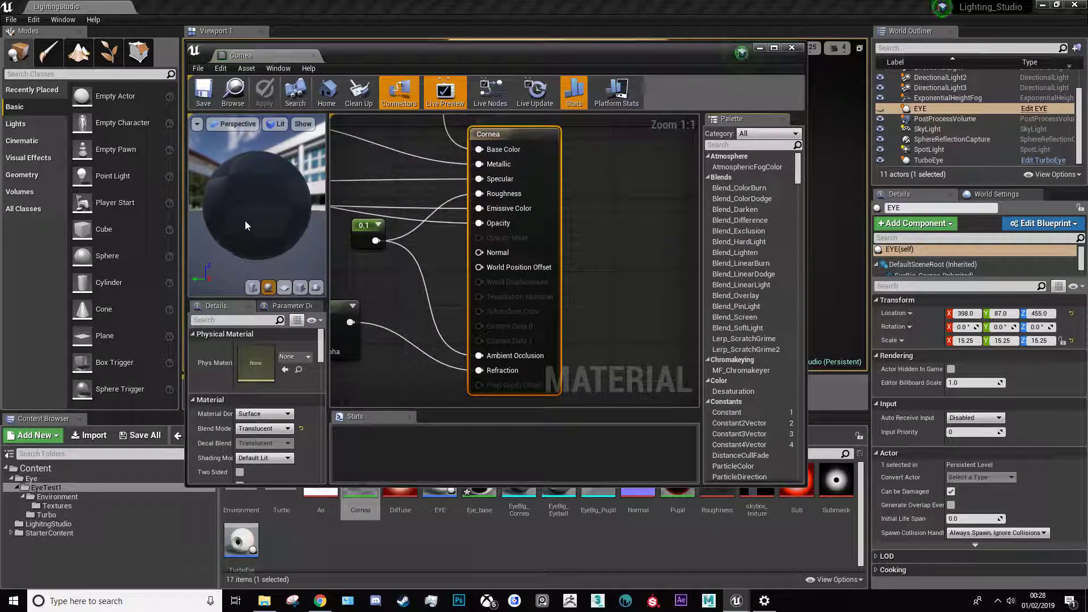
# Examine the two color constants, Fresnel and Lerp nodes feeding the Base Color of the Cornea material
pyautogui.scroll(-3, 245, 227)
pyautogui.moveTo(296, 202); pyautogui.dragTo(317, 211)
pyautogui.scroll(-2, 600, 243)
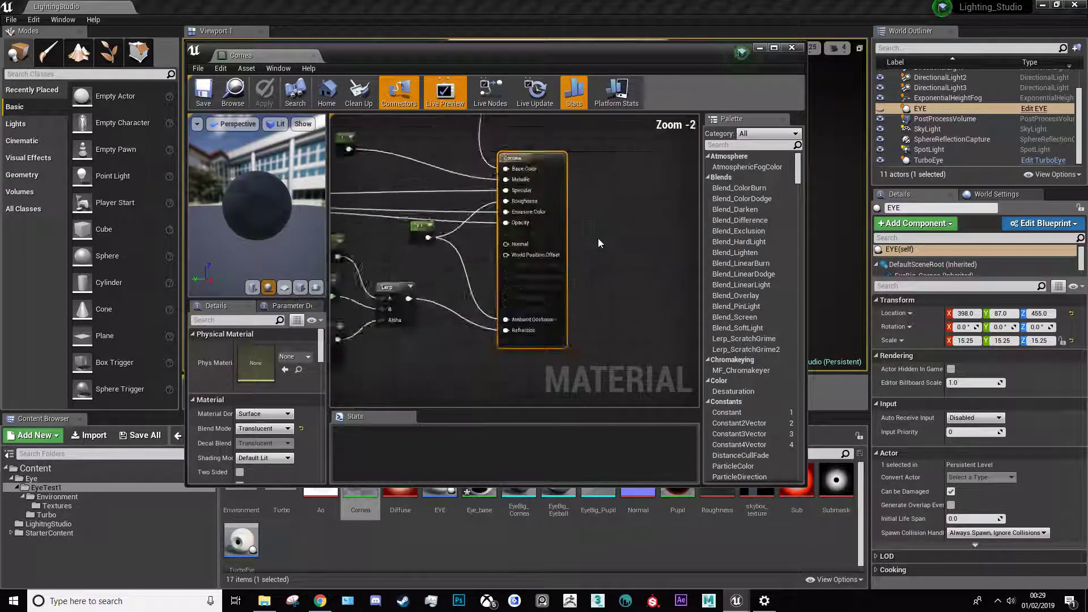
pyautogui.scroll(-5, 600, 243)
pyautogui.moveTo(604, 54); pyautogui.dragTo(498, 110)
pyautogui.scroll(5, 446, 262)
pyautogui.scroll(1, 528, 343)
pyautogui.moveTo(528, 342); pyautogui.dragTo(591, 461, button='right')
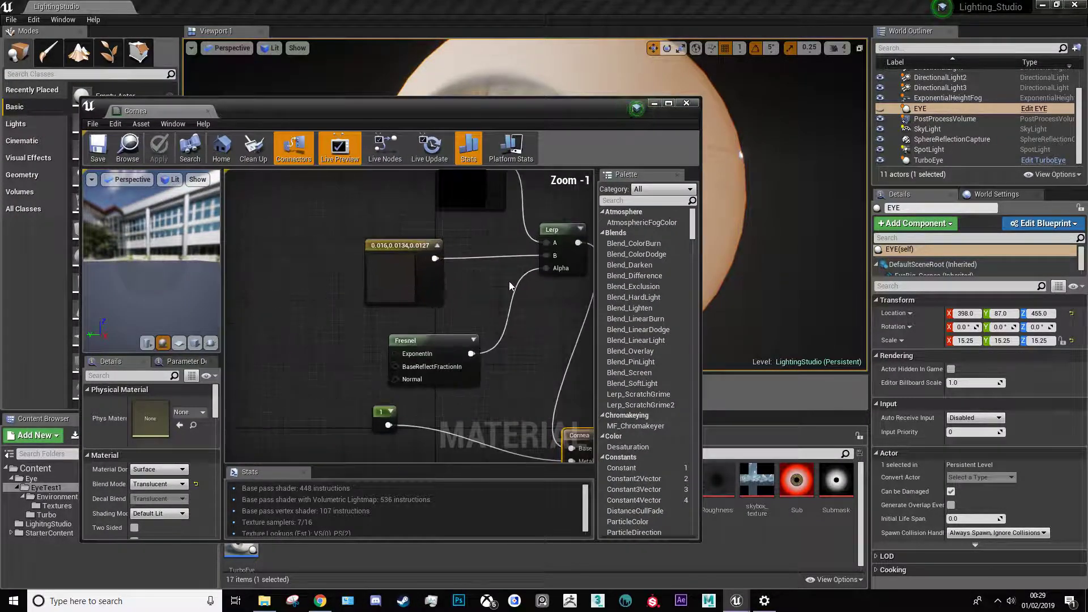
pyautogui.scroll(-3, 352, 297)
pyautogui.scroll(2, 462, 308)
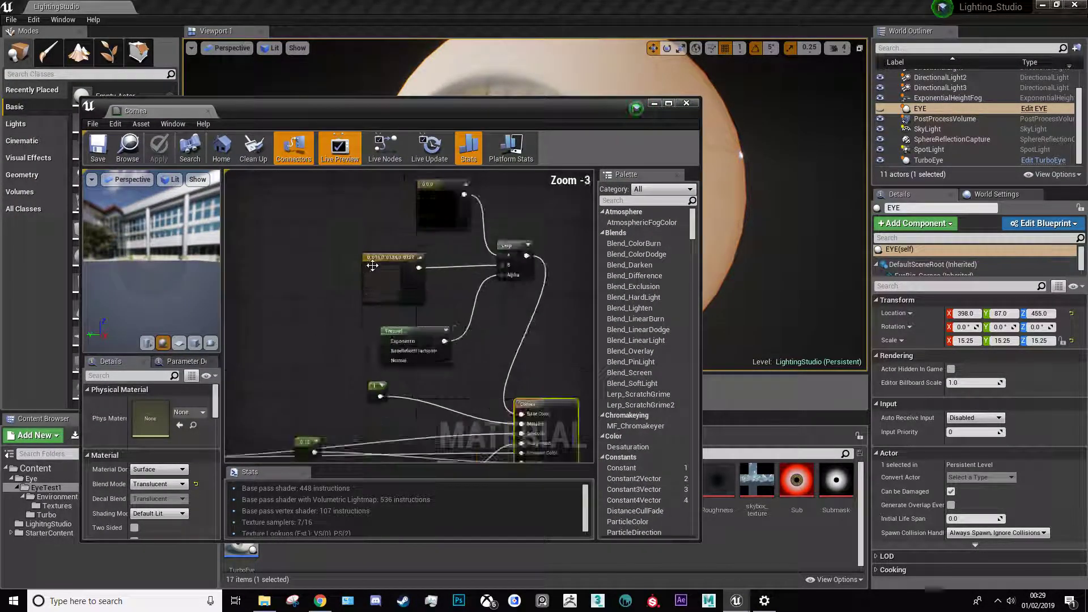
pyautogui.scroll(-3, 351, 221)
pyautogui.scroll(4, 393, 213)
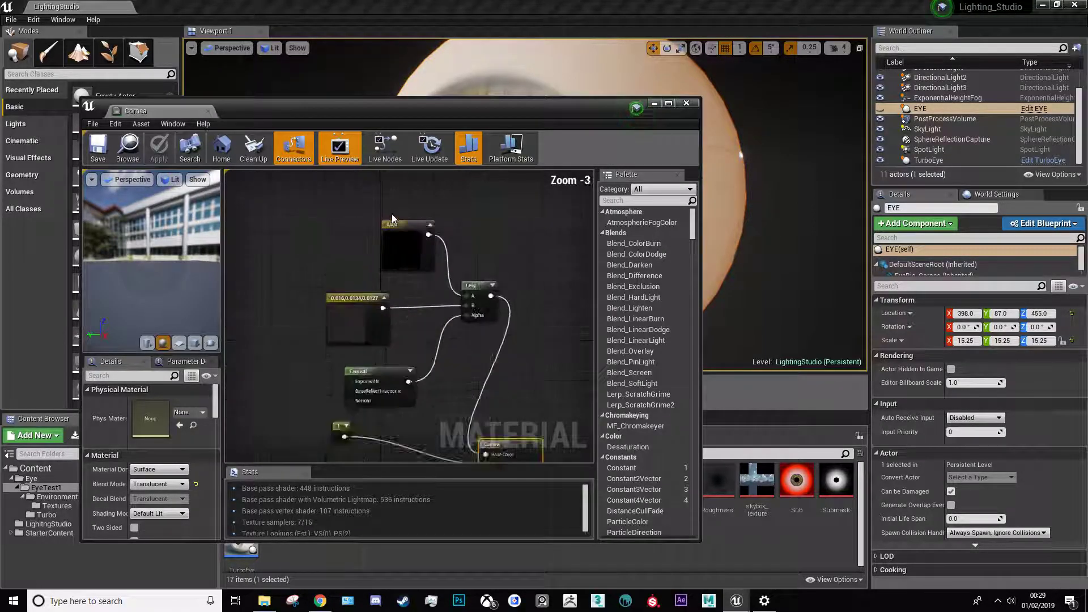
# Rotate the Cornea material preview to inspect its reflections, and maximize the material editor window
pyautogui.moveTo(158, 215); pyautogui.dragTo(185, 199)
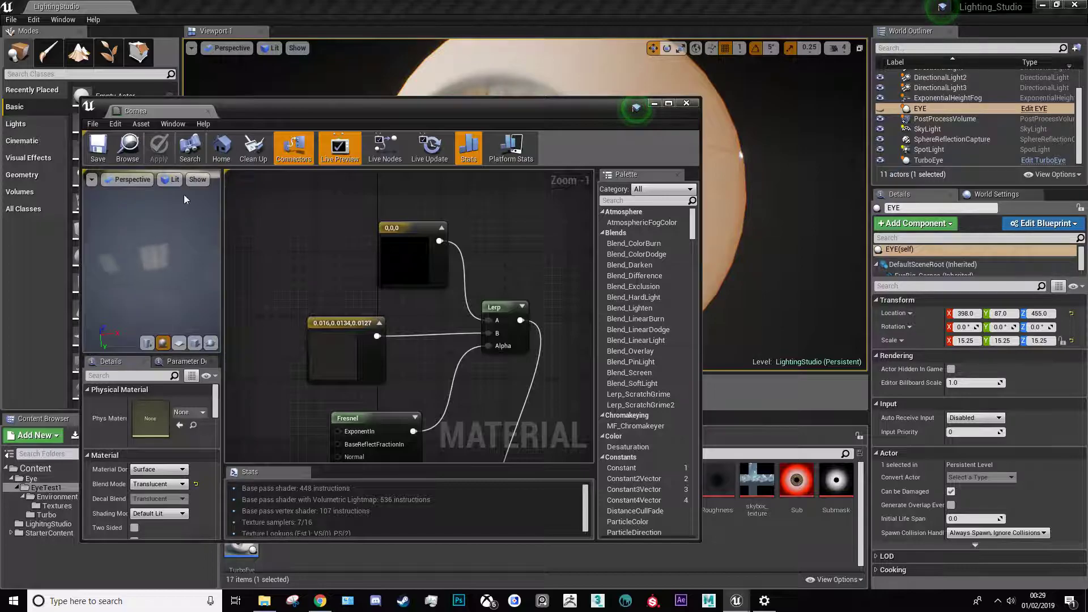
pyautogui.click(668, 104)
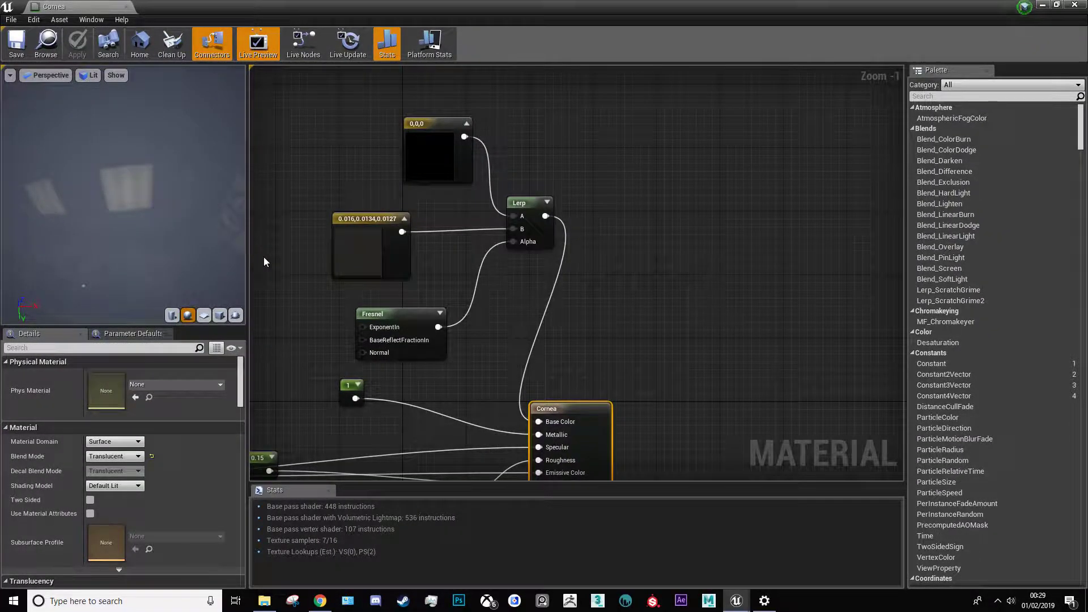
# Examine the overall Cornea node graph and the inputs connected to its material output node
pyautogui.scroll(-4, 265, 257)
pyautogui.scroll(-4, 154, 227)
pyautogui.scroll(2, 149, 222)
pyautogui.moveTo(148, 222); pyautogui.dragTo(168, 213)
pyautogui.scroll(-2, 497, 312)
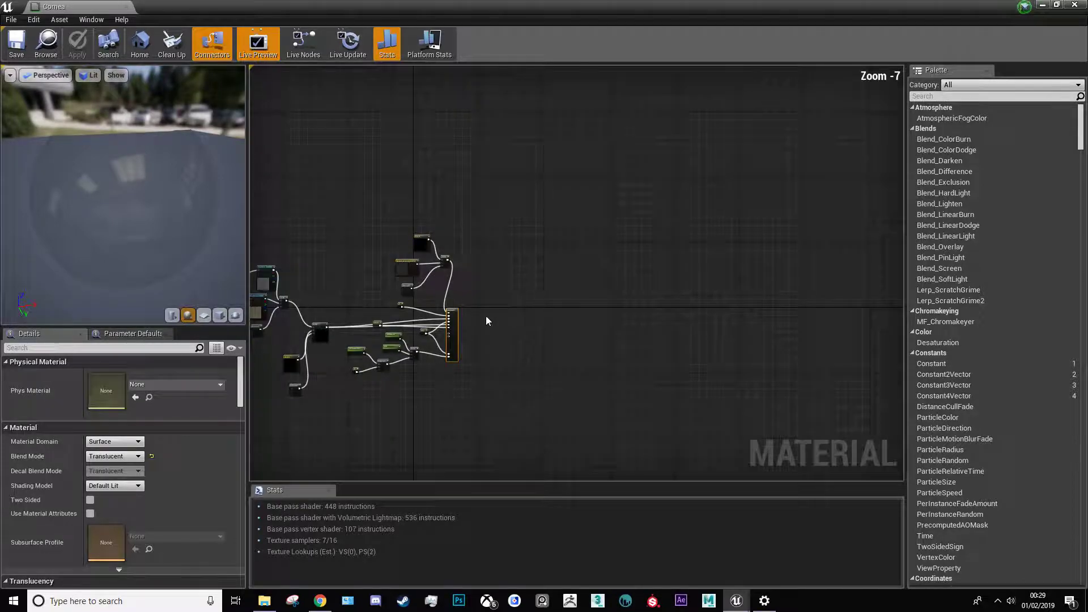
pyautogui.scroll(7, 496, 312)
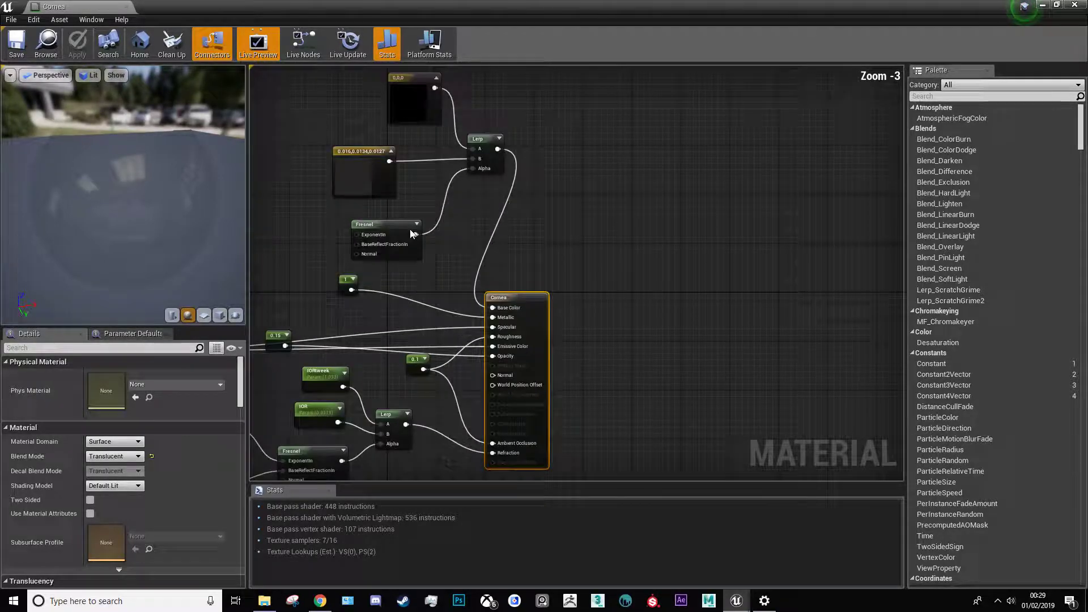
# Inspect the RGB values of the dark gray constant feeding the Base Color Lerp and compare it with the preview's reflections
pyautogui.click(347, 158)
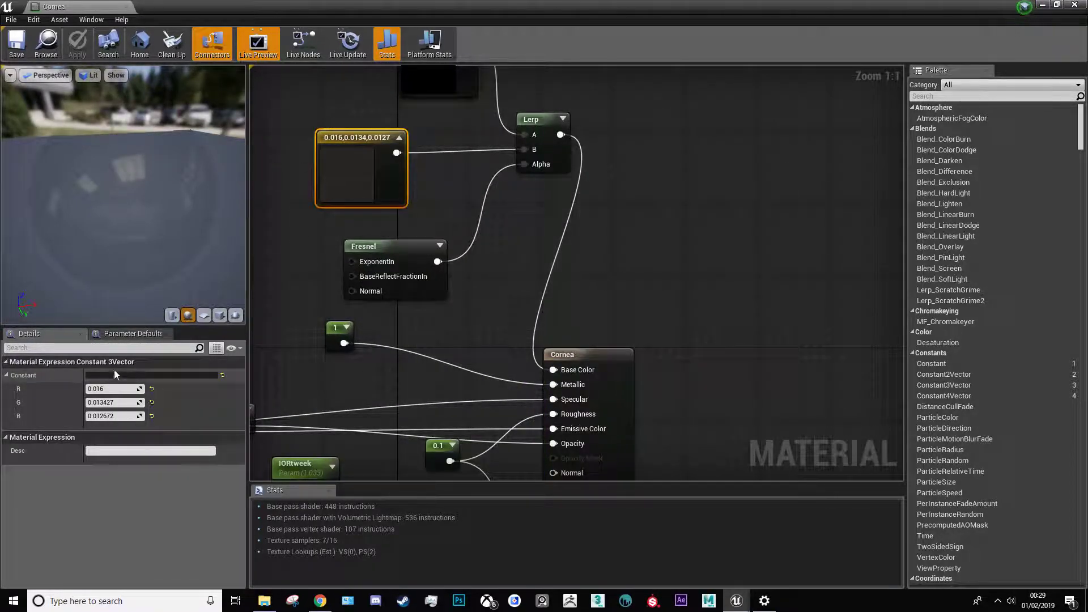
pyautogui.moveTo(140, 227); pyautogui.dragTo(79, 272)
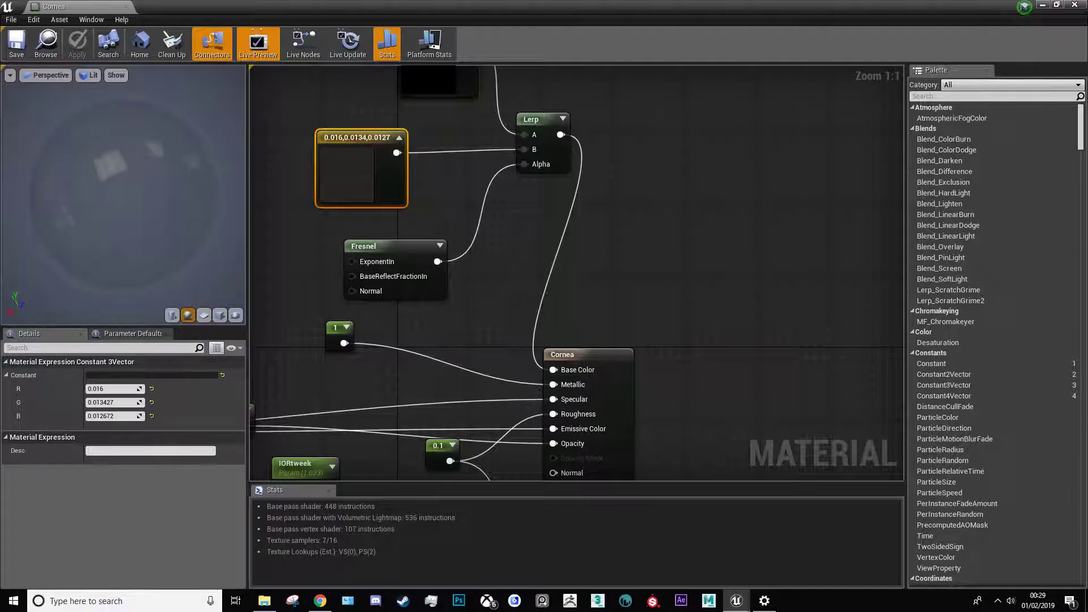
pyautogui.moveTo(198, 218); pyautogui.dragTo(196, 158)
pyautogui.scroll(-3, 549, 335)
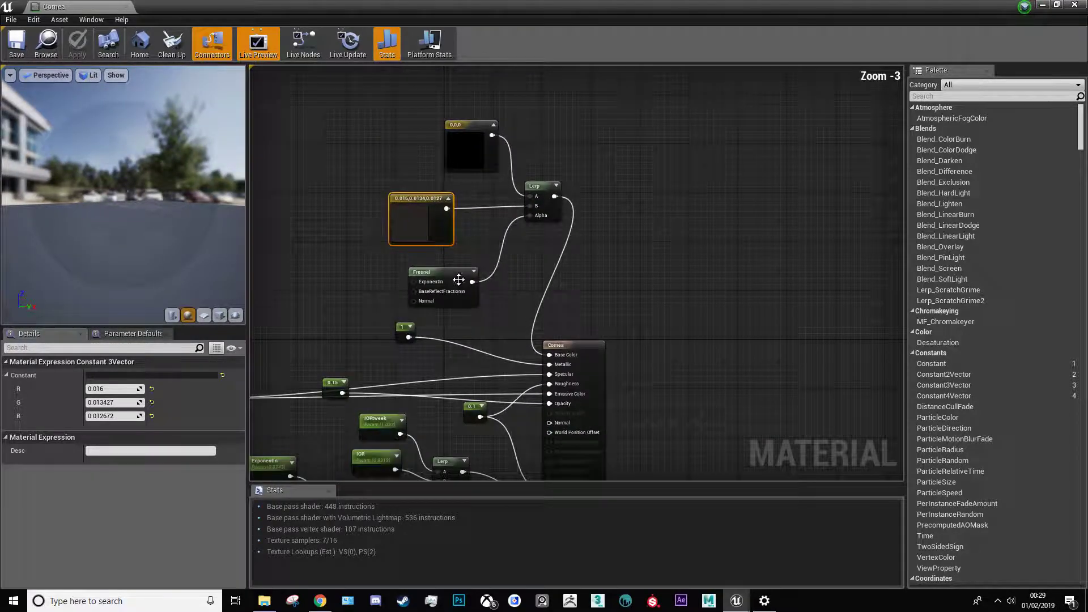
pyautogui.scroll(3, 391, 188)
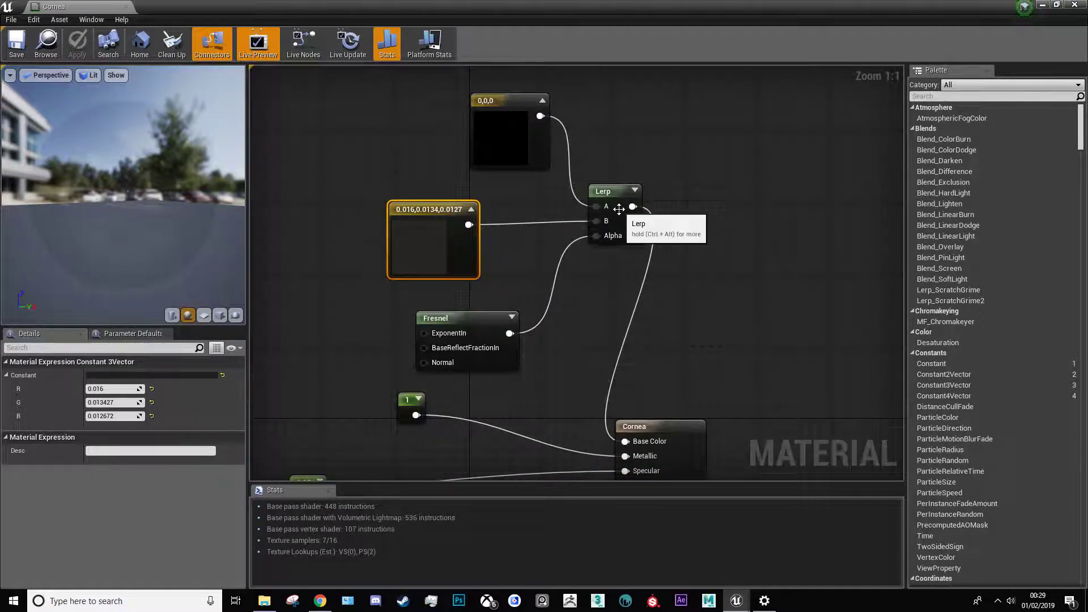
pyautogui.scroll(-1, 515, 179)
pyautogui.scroll(-3, 154, 220)
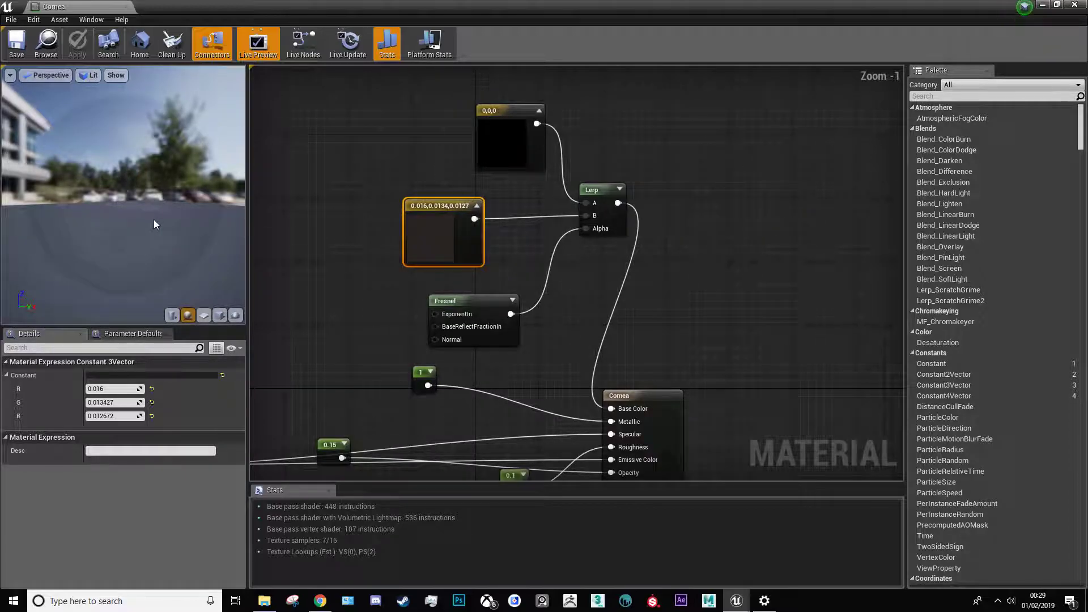
pyautogui.scroll(3, 154, 226)
pyautogui.scroll(-3, 154, 226)
pyautogui.scroll(3, 154, 233)
# Return to the level editor and examine the eye's iris, cornea reflections and pupil from the front and the side
pyautogui.click(740, 601)
pyautogui.click(707, 560)
pyautogui.click(1047, 5)
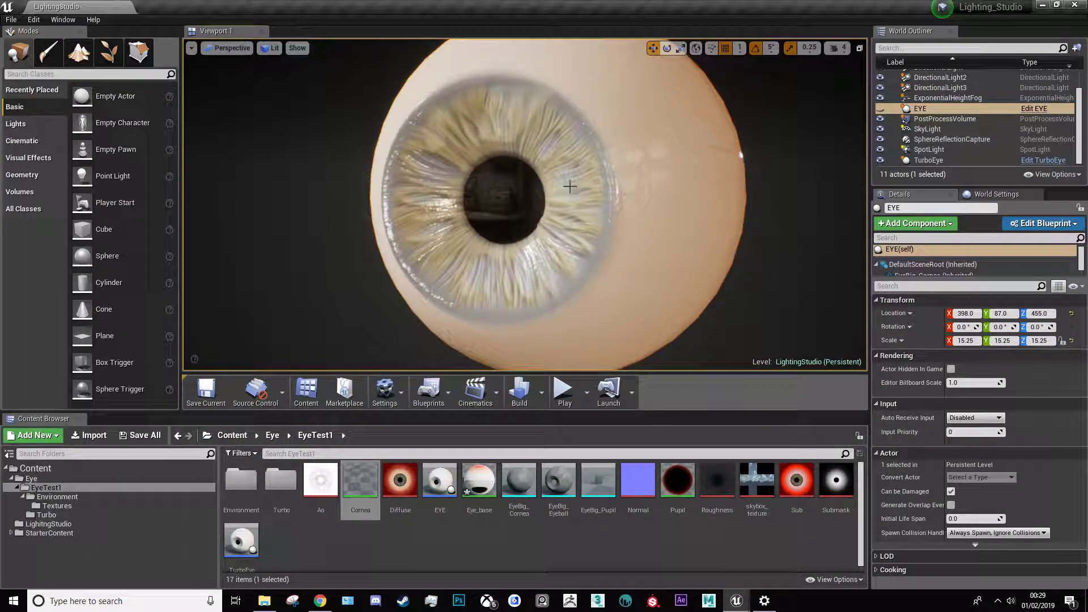
pyautogui.scroll(-6, 525, 204)
pyautogui.moveTo(546, 193)
pyautogui.keyDown('alt'); pyautogui.mouseDown()
pyautogui.moveTo(688, 192)
pyautogui.moveTo(546, 192)
pyautogui.mouseUp(); pyautogui.keyUp('alt')
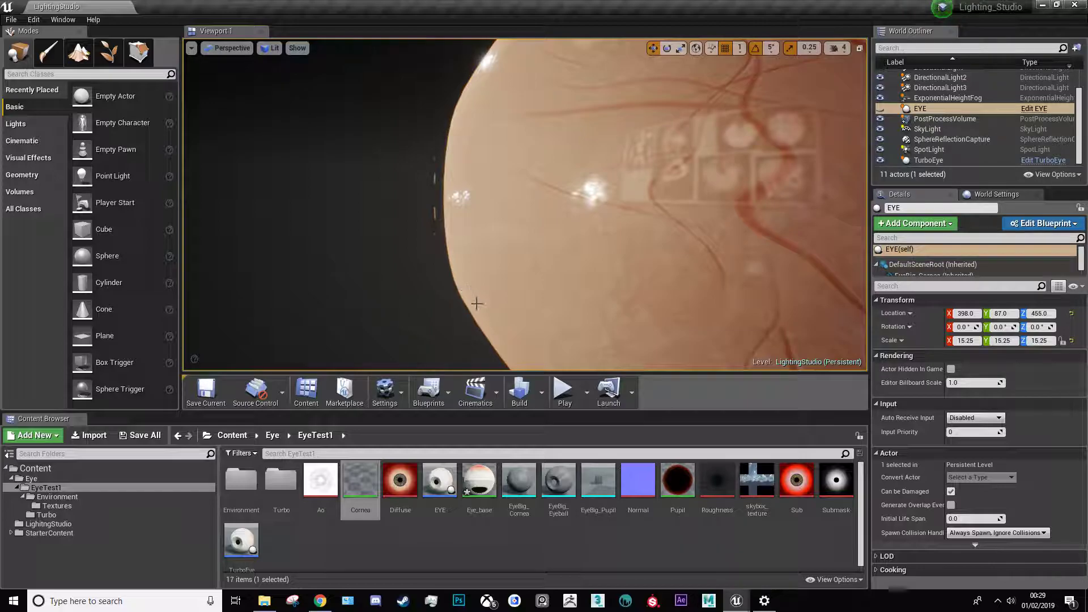
pyautogui.keyDown('alt'); pyautogui.moveTo(450, 111); pyautogui.dragTo(669, 111); pyautogui.keyUp('alt')
pyautogui.scroll(-6, 525, 204)
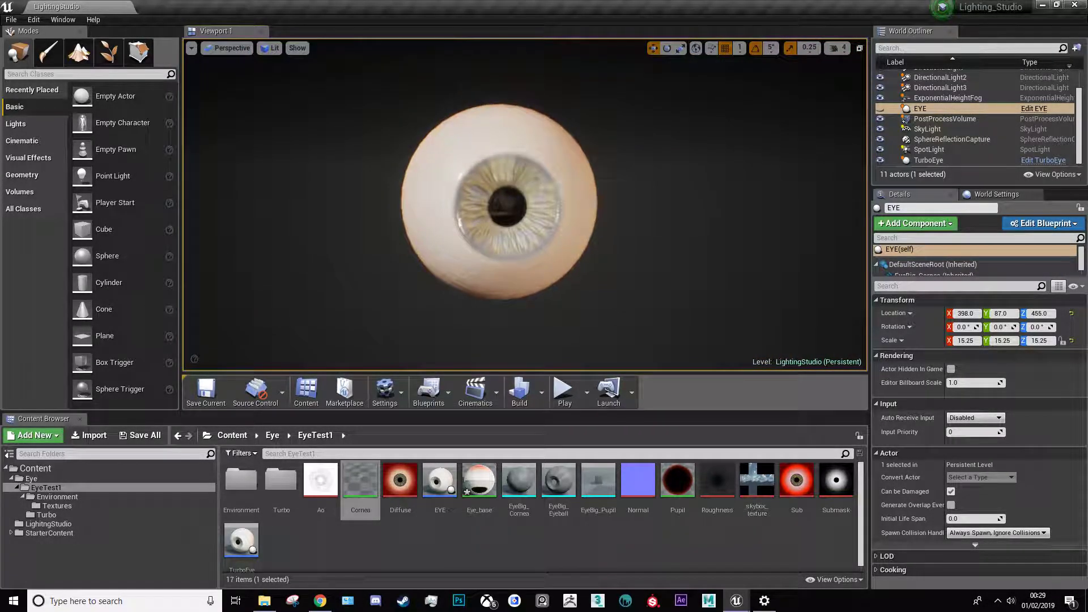
pyautogui.scroll(10, 525, 204)
pyautogui.scroll(-5, 523, 133)
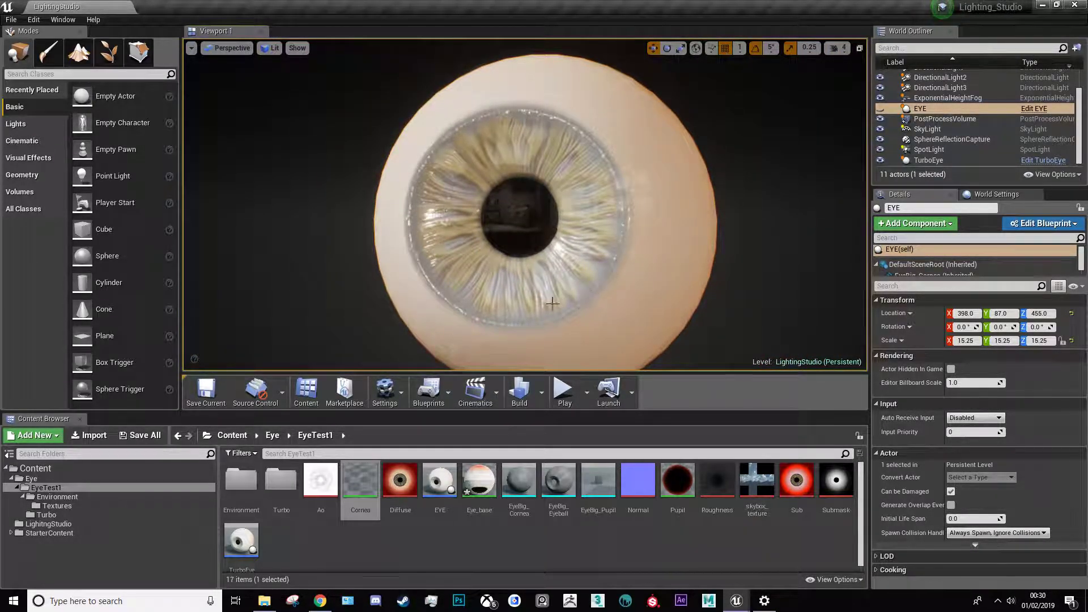
pyautogui.moveTo(628, 112); pyautogui.dragTo(453, 113, button='right')
pyautogui.moveTo(589, 110); pyautogui.dragTo(629, 112)
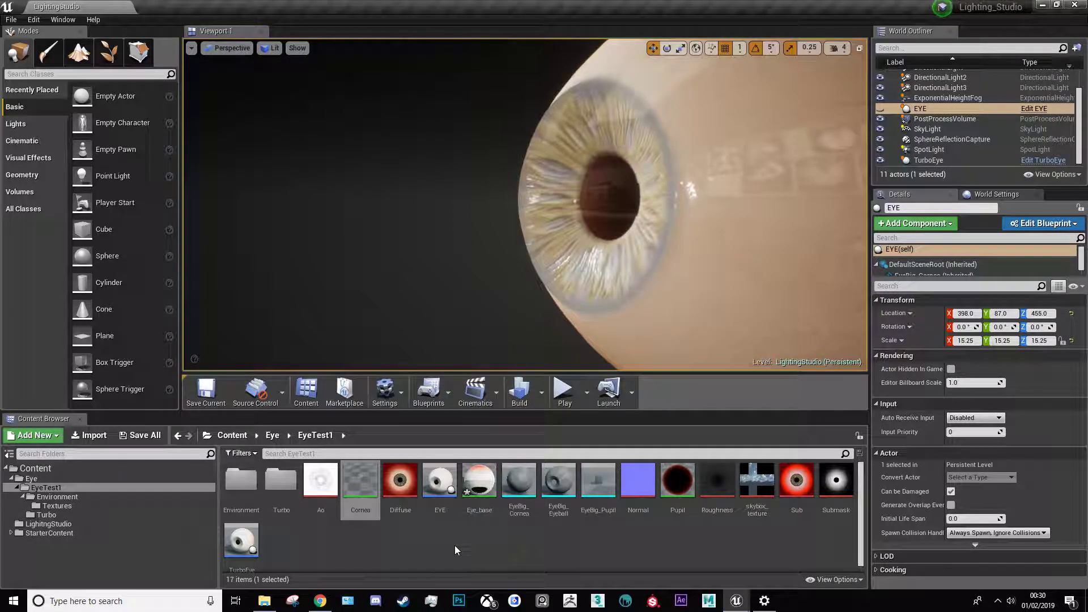
# Open the Pupil material and examine the color constants, Fresnel and Lerp nodes feeding its Emissive Color
pyautogui.doubleClick(668, 475)
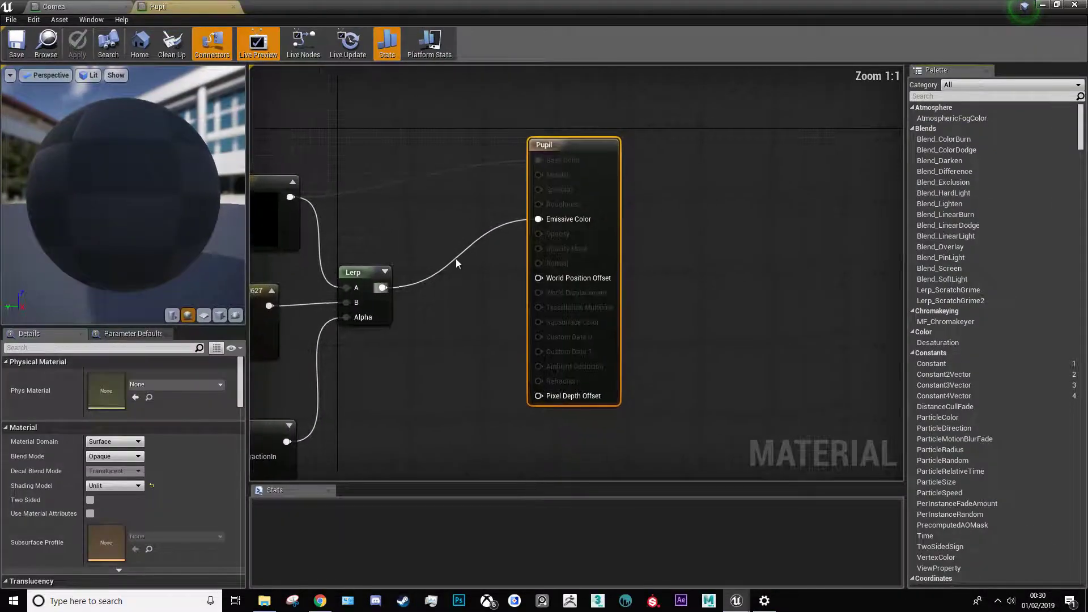
pyautogui.scroll(4, 330, 304)
pyautogui.moveTo(106, 194); pyautogui.dragTo(147, 195)
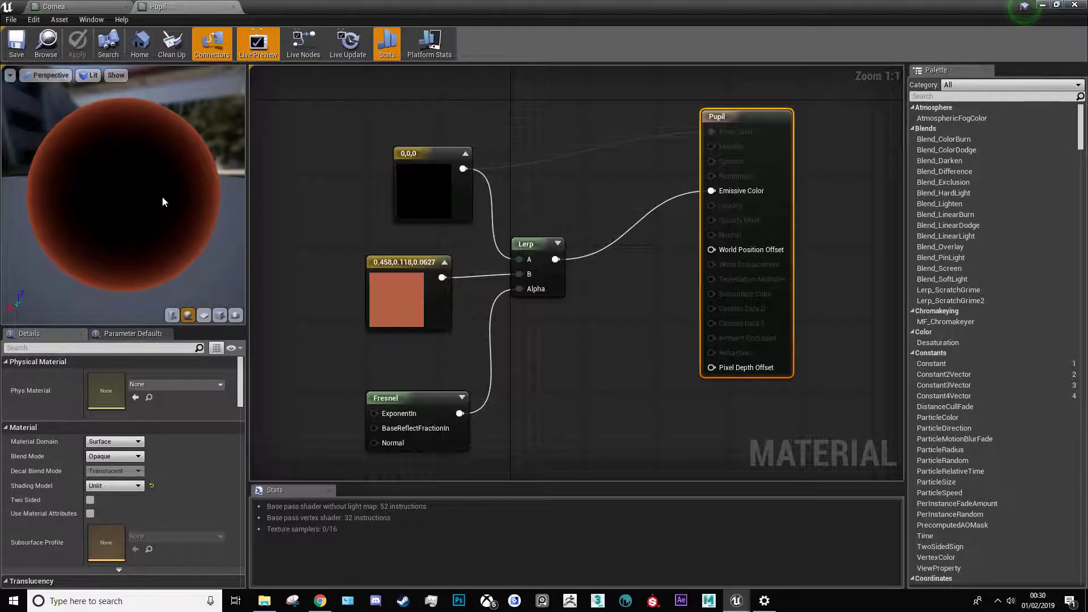
pyautogui.scroll(-2, 170, 232)
pyautogui.scroll(4, 190, 268)
# Preview the Pupil material on a plane and rotate it to inspect the color at grazing view angles
pyautogui.click(205, 315)
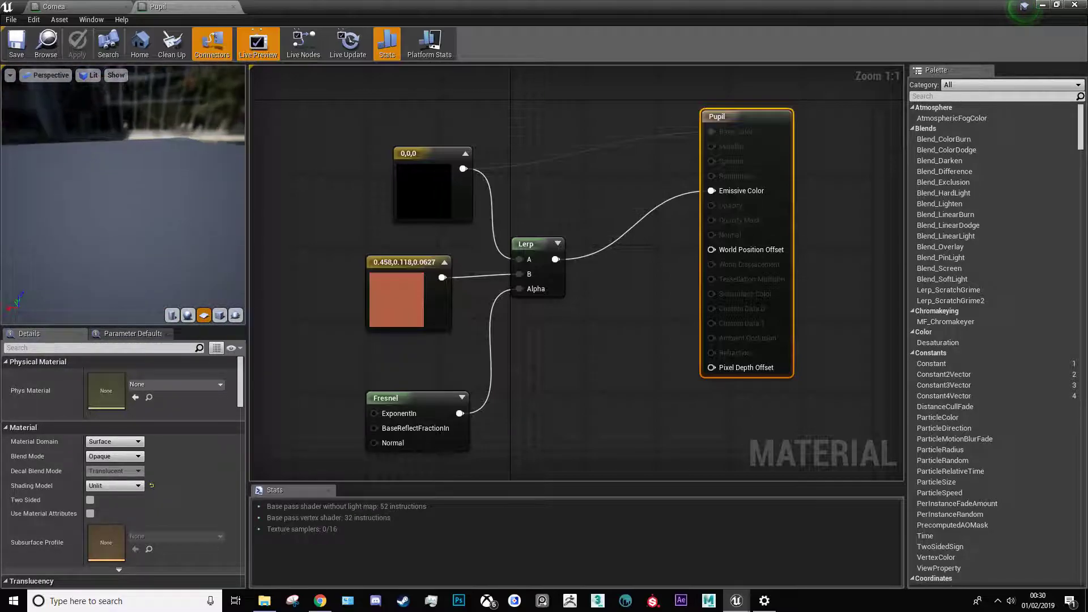
pyautogui.moveTo(122, 194); pyautogui.dragTo(247, 200)
pyautogui.moveTo(221, 244); pyautogui.dragTo(170, 218)
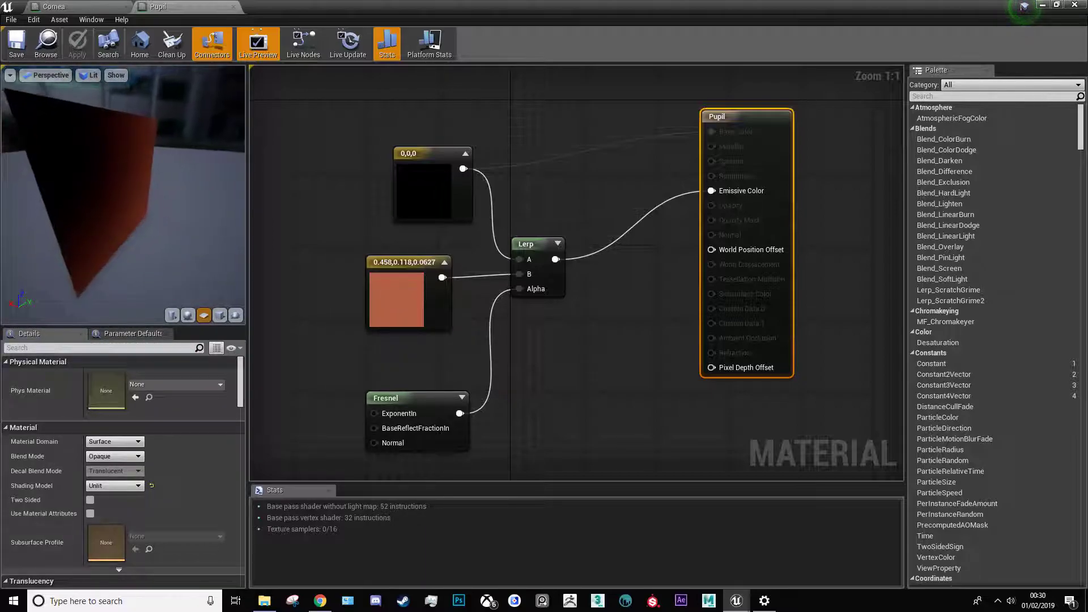
pyautogui.moveTo(110, 203); pyautogui.dragTo(121, 195)
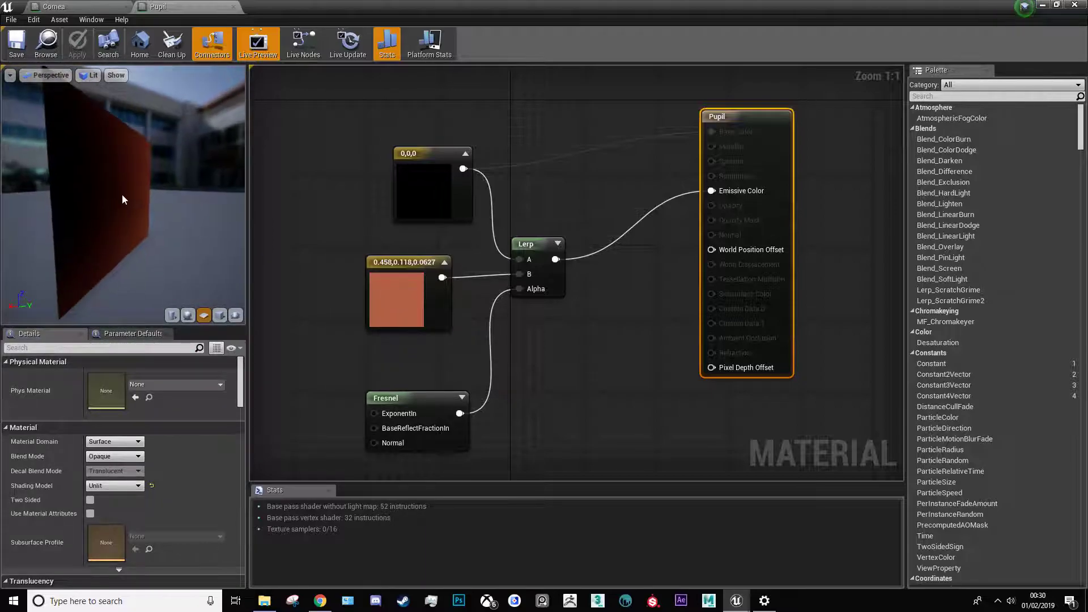
# Return to the Cornea material and examine the Reflection Vector, Texture Sample and Fresnel nodes that build its reflections
pyautogui.click(104, 6)
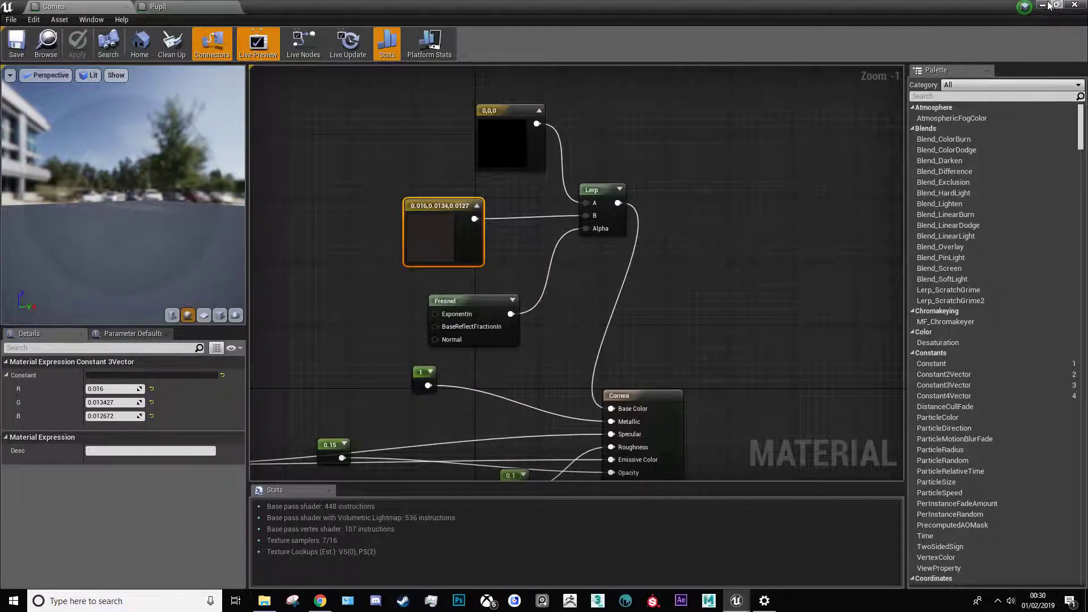
pyautogui.moveTo(126, 168); pyautogui.dragTo(148, 120)
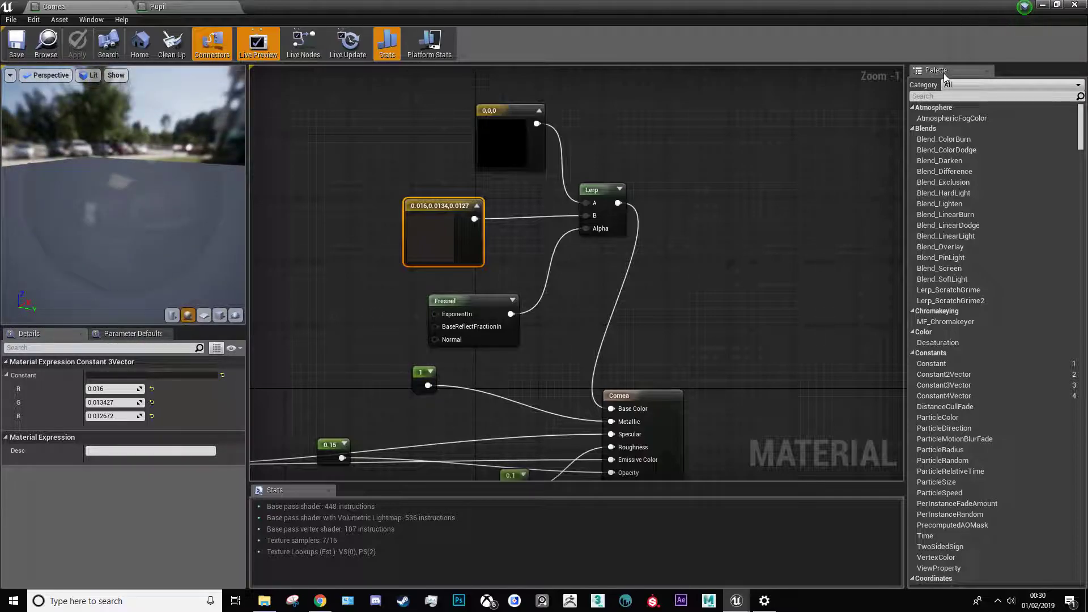
pyautogui.scroll(-5, 702, 254)
pyautogui.scroll(7, 532, 230)
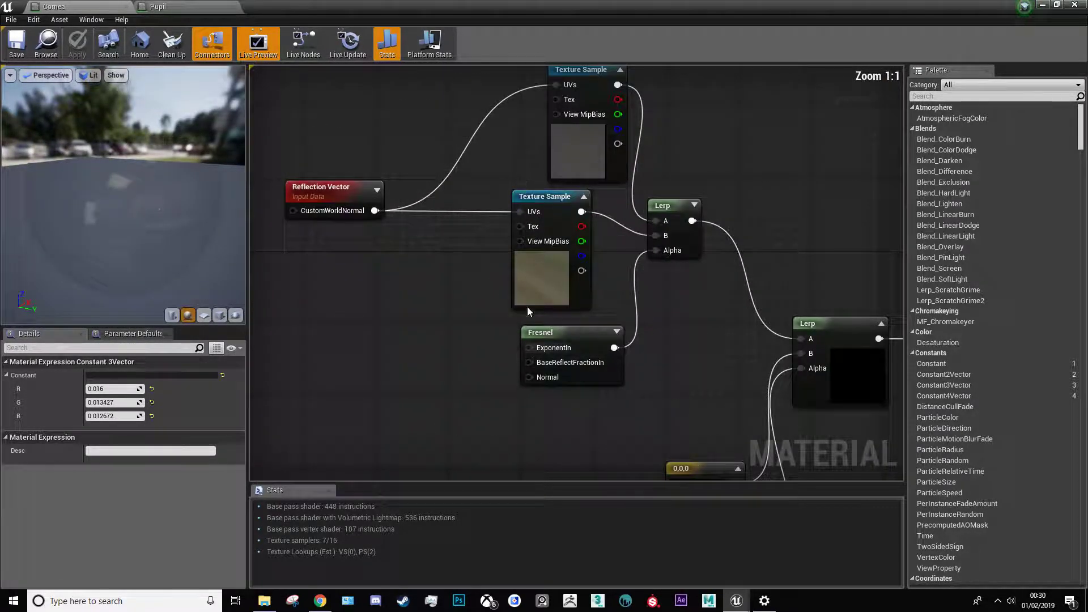
pyautogui.scroll(-6, 623, 344)
pyautogui.scroll(6, 585, 287)
pyautogui.scroll(-5, 400, 260)
pyautogui.scroll(5, 380, 225)
pyautogui.scroll(-4, 508, 449)
pyautogui.scroll(4, 521, 422)
# Rearrange the two Texture Sample nodes, placing the RT_Capture02 sample above the EpicQuadPanorama_CC sample with more space between them
pyautogui.moveTo(533, 199); pyautogui.dragTo(497, 180)
pyautogui.scroll(-3, 498, 198)
pyautogui.scroll(3, 476, 341)
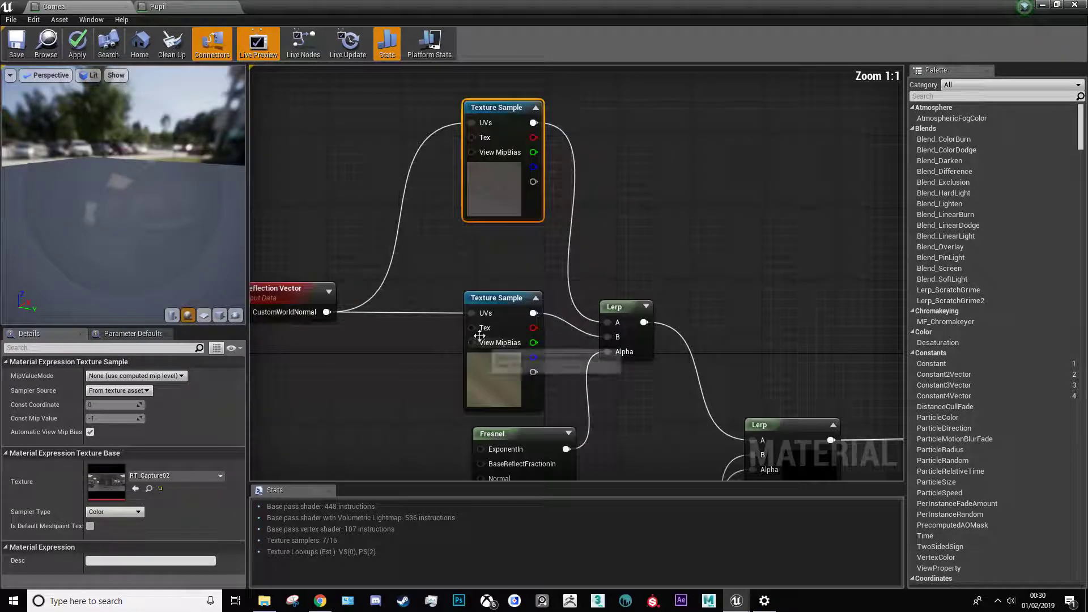
pyautogui.moveTo(514, 314); pyautogui.dragTo(499, 258)
pyautogui.moveTo(77, 157); pyautogui.dragTo(113, 162)
# Preview the second Lerp node on its own and rotate the preview sphere to inspect the blended reflections
pyautogui.scroll(-5, 431, 294)
pyautogui.scroll(5, 596, 382)
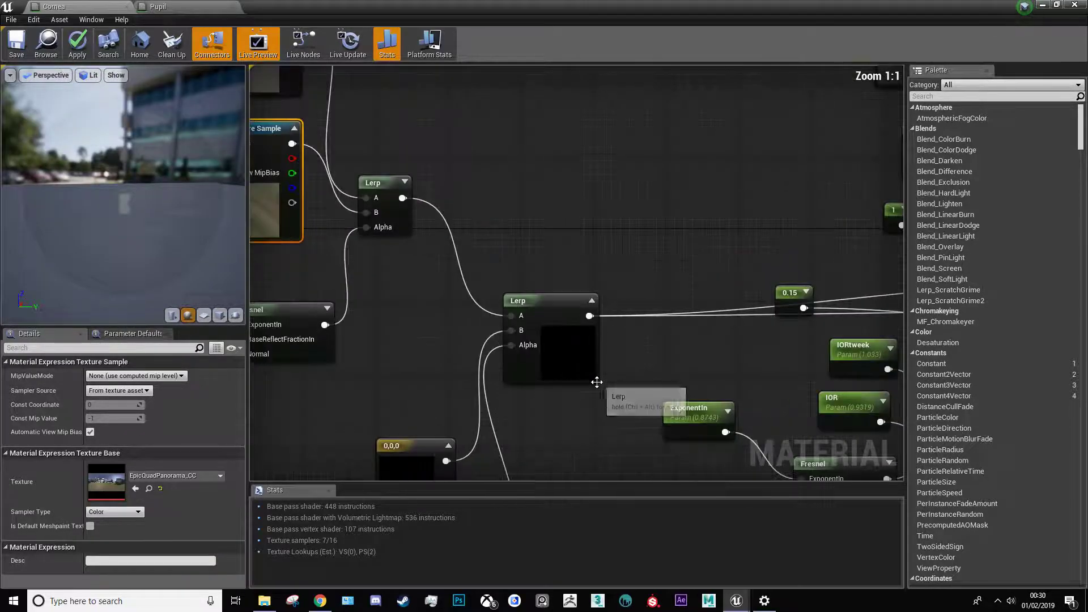
pyautogui.rightClick(554, 300)
pyautogui.click(569, 305)
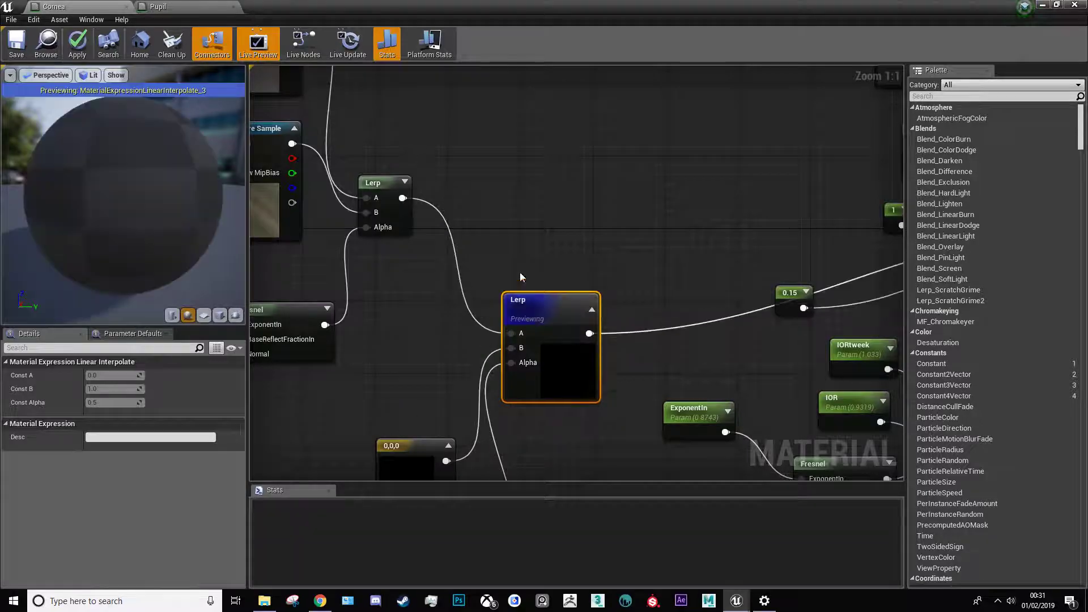
pyautogui.moveTo(149, 136); pyautogui.dragTo(122, 201)
pyautogui.moveTo(111, 149); pyautogui.dragTo(23, 165)
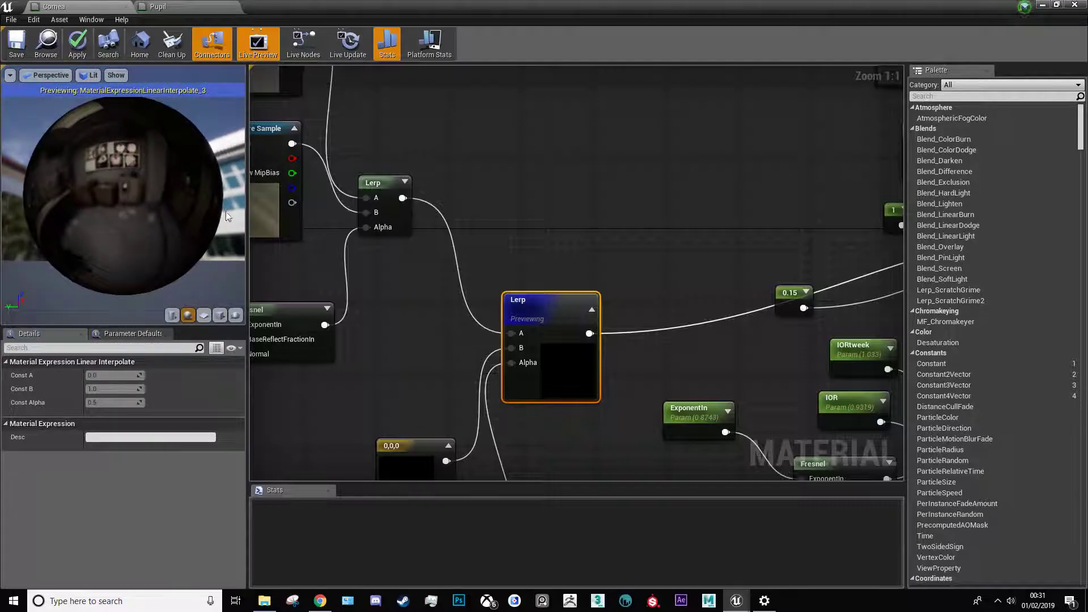
# Try Exponent values such as 1.138387, 0.559681 and 0.378729 on the Fresnel node driving the previewed Lerp's Alpha
pyautogui.scroll(-2, 647, 339)
pyautogui.scroll(2, 567, 363)
pyautogui.scroll(-4, 507, 391)
pyautogui.scroll(4, 507, 397)
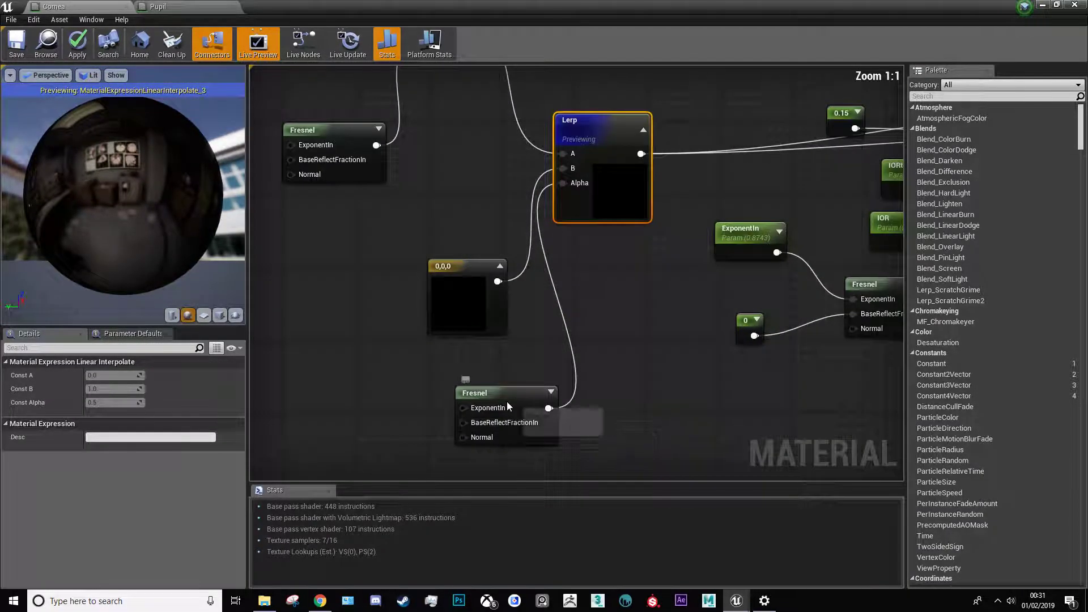
pyautogui.click(507, 400)
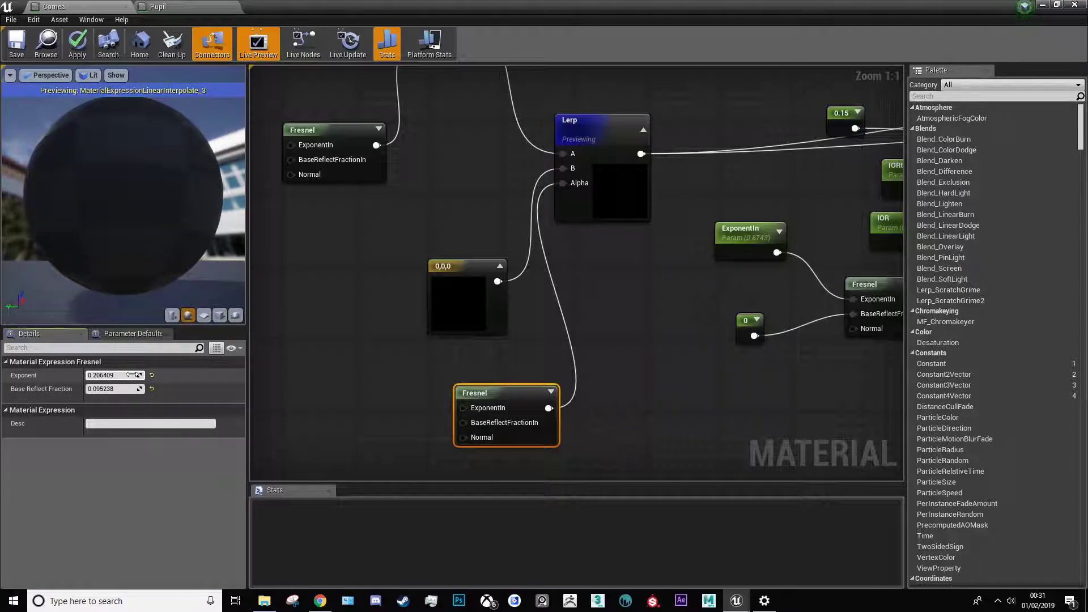
pyautogui.moveTo(127, 375); pyautogui.dragTo(133, 374)
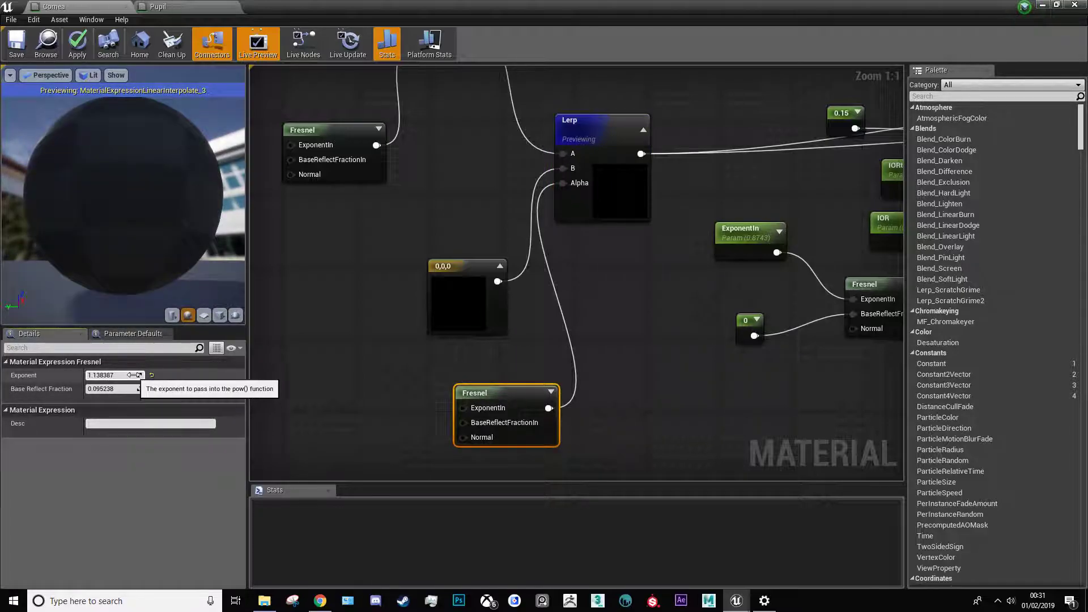
pyautogui.moveTo(135, 375); pyautogui.dragTo(134, 375)
pyautogui.scroll(-3, 501, 276)
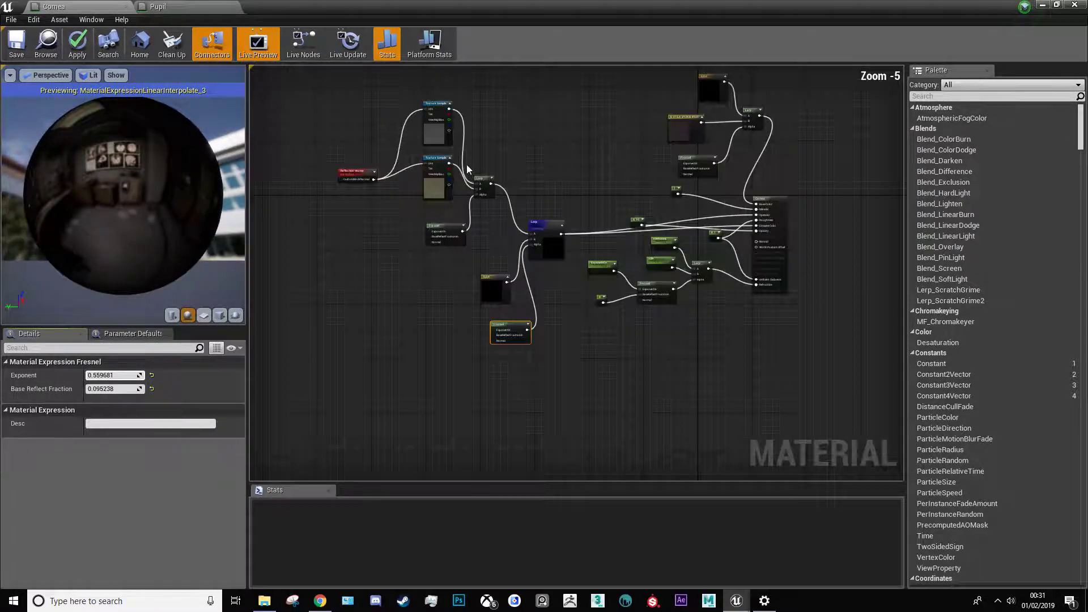
pyautogui.scroll(3, 467, 164)
pyautogui.scroll(-1, 532, 343)
pyautogui.moveTo(135, 375); pyautogui.dragTo(132, 376)
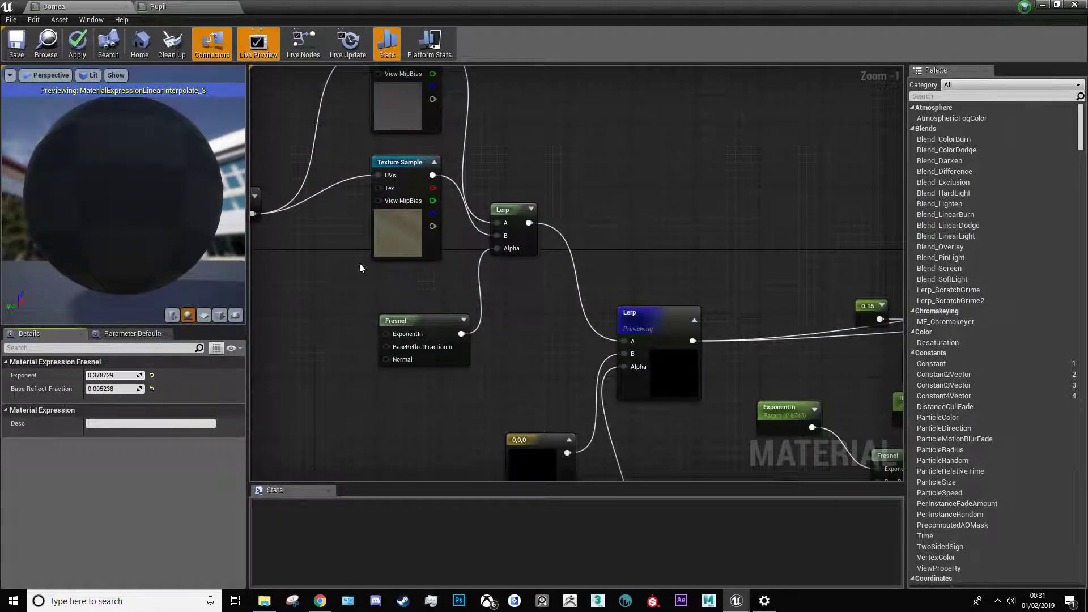
# Undo the Exponent changes on the Fresnel node driving the previewed Lerp
pyautogui.hotkey('ctrl', 'z')
pyautogui.hotkey('ctrl', 'z')
pyautogui.hotkey('ctrl', 'z')
# Tune the Base Reflect Fraction of the Fresnel node blending the two Texture Samples to 0.208179, checking the reflections on the preview sphere
pyautogui.click(513, 213)
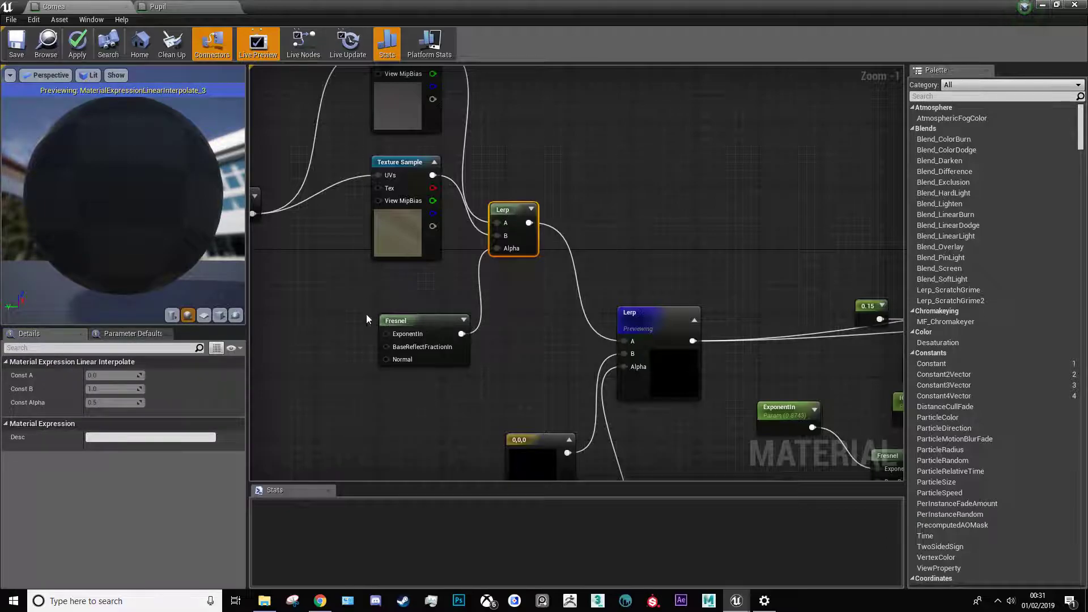
pyautogui.click(428, 322)
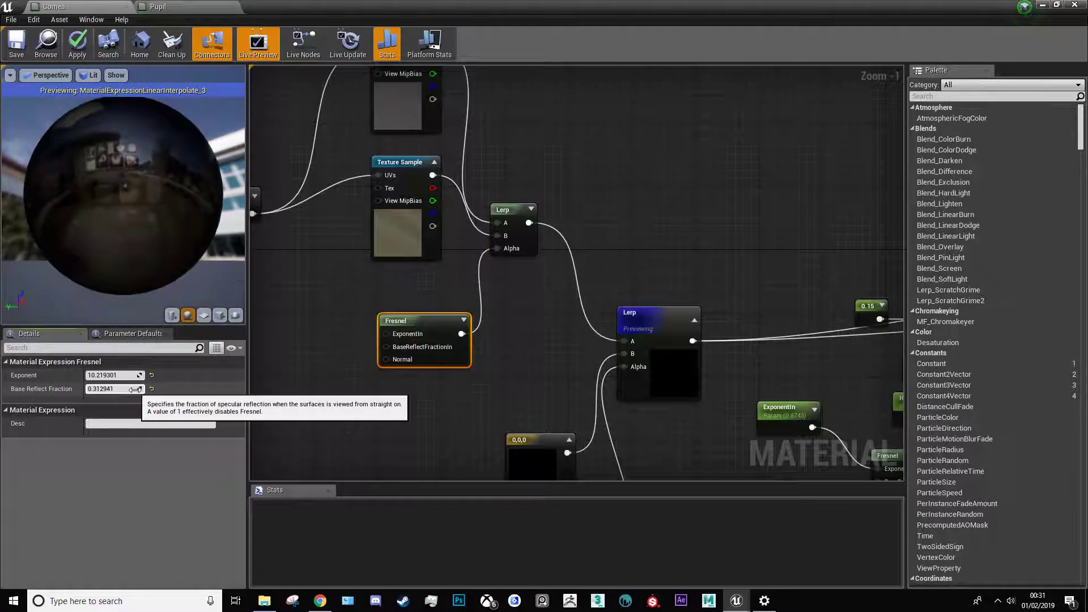
pyautogui.moveTo(135, 389); pyautogui.dragTo(128, 390)
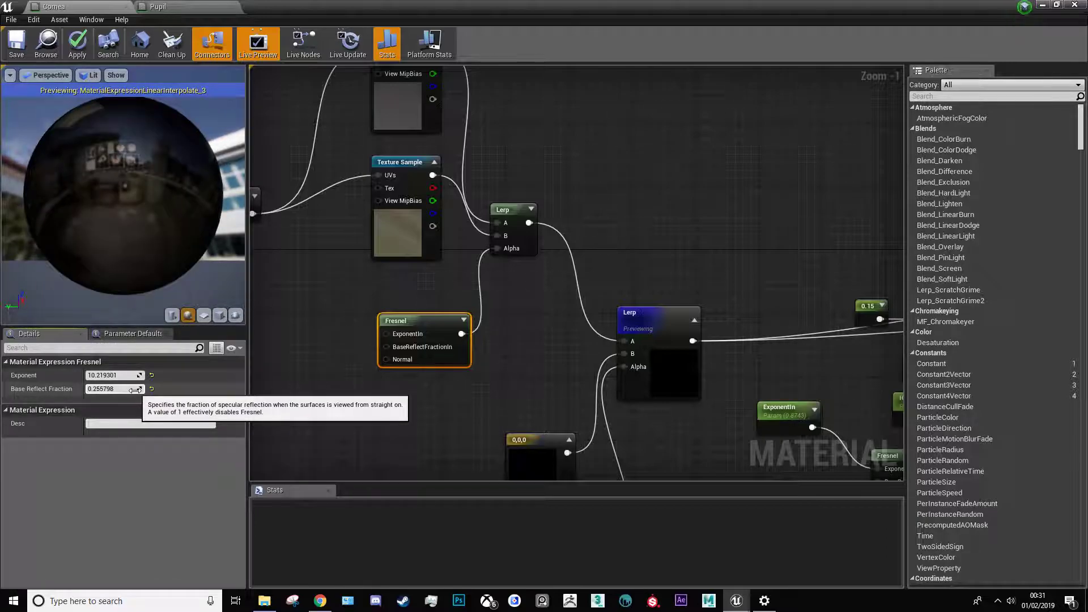
pyautogui.moveTo(111, 166); pyautogui.dragTo(215, 148)
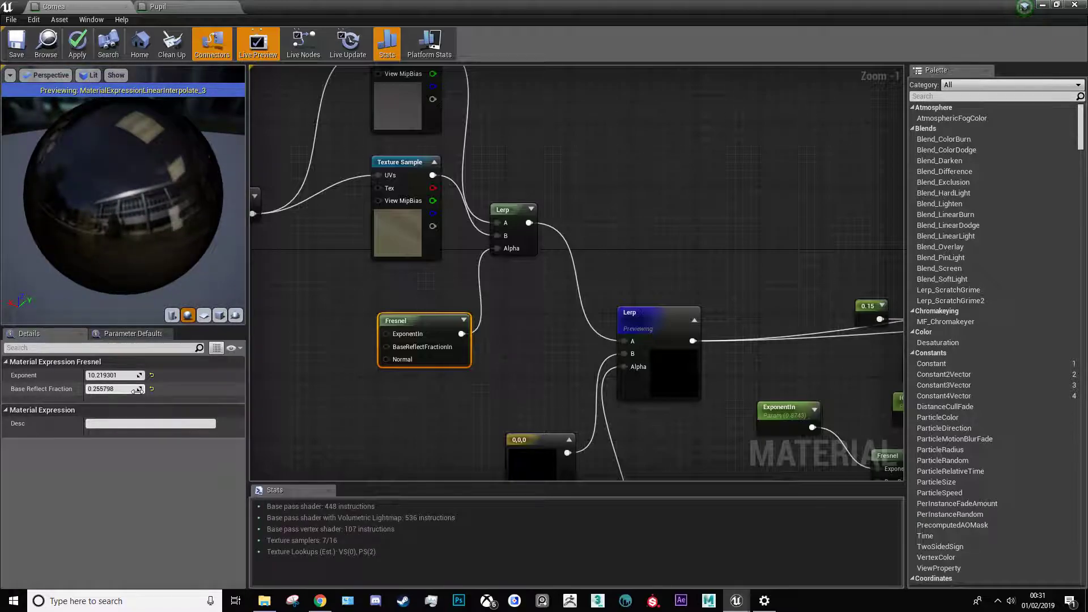
pyautogui.moveTo(104, 389); pyautogui.dragTo(108, 389)
pyautogui.moveTo(184, 223); pyautogui.dragTo(112, 315)
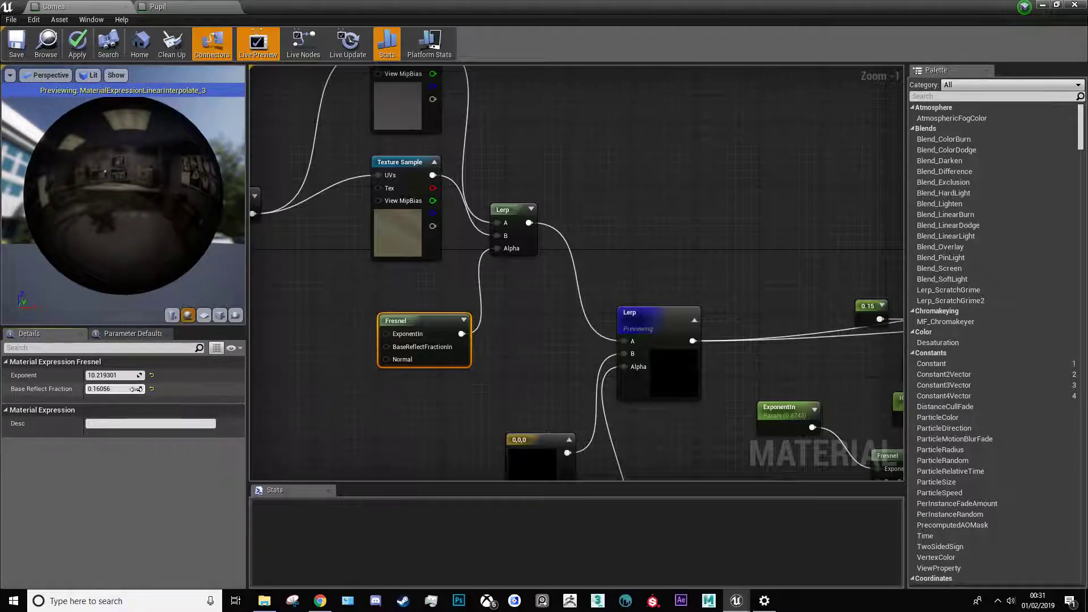
pyautogui.moveTo(108, 195); pyautogui.dragTo(300, 137)
pyautogui.moveTo(178, 161); pyautogui.dragTo(153, 151)
pyautogui.moveTo(193, 183); pyautogui.dragTo(249, 174)
pyautogui.moveTo(187, 218); pyautogui.dragTo(162, 220)
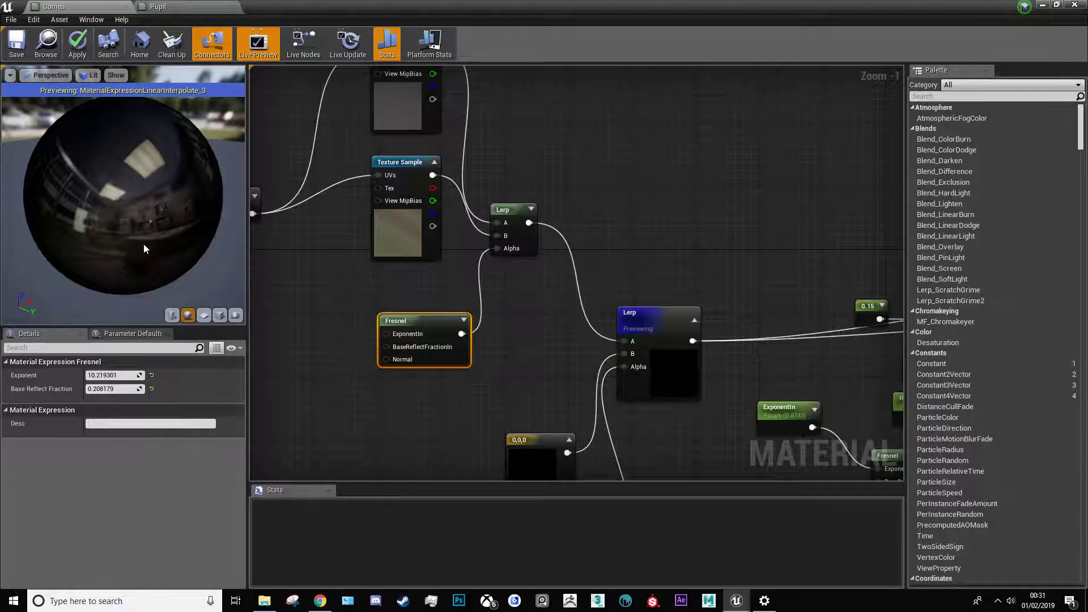
# Lower the Exponent to 0.197777 on the Fresnel node driving the previewed Lerp's Alpha and check the reflections on the preview sphere
pyautogui.moveTo(69, 196); pyautogui.dragTo(26, 213)
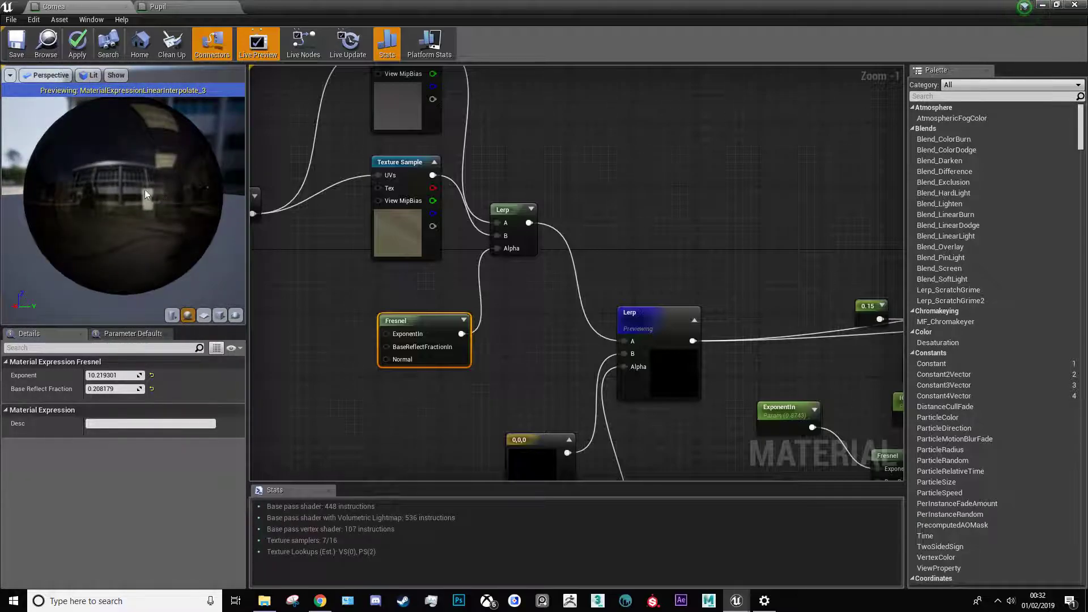
pyautogui.scroll(-5, 412, 211)
pyautogui.scroll(5, 512, 257)
pyautogui.scroll(1, 461, 219)
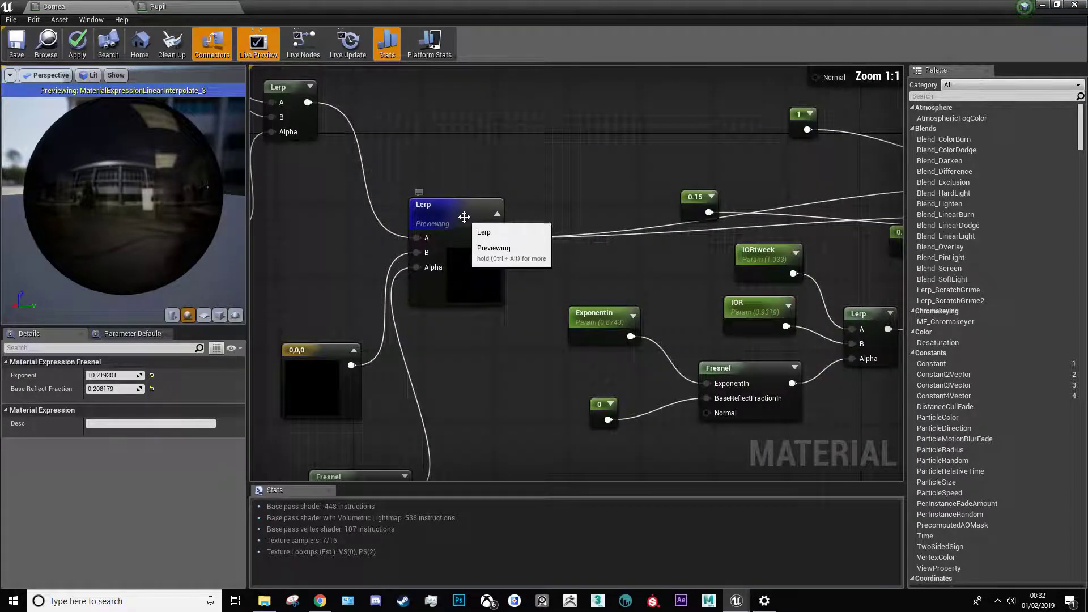
pyautogui.click(462, 217)
pyautogui.scroll(-3, 462, 185)
pyautogui.scroll(3, 462, 185)
pyautogui.click(372, 404)
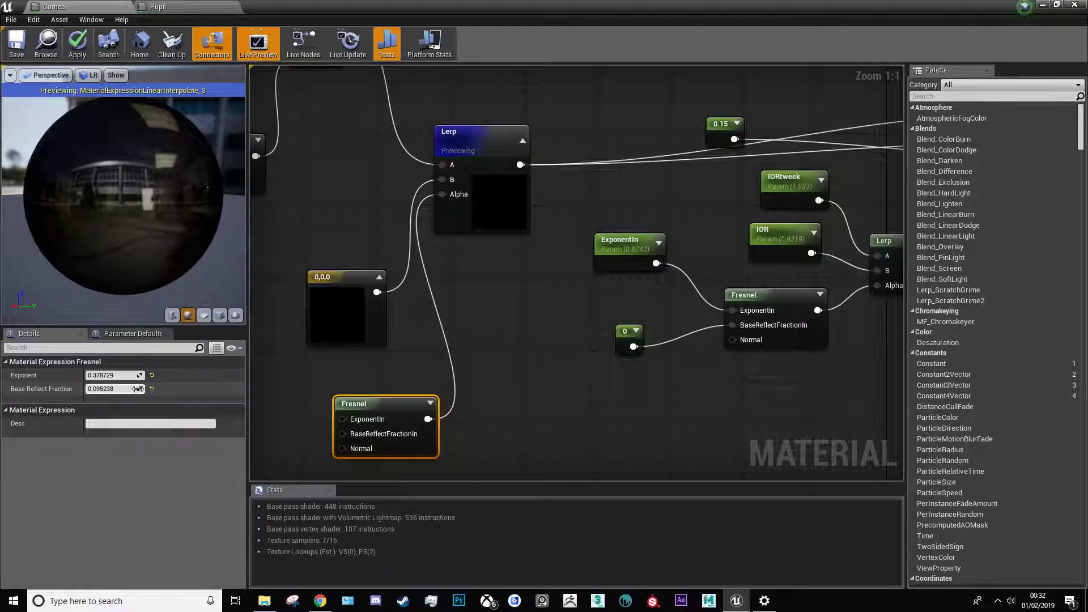
pyautogui.moveTo(137, 376)
pyautogui.mouseDown()
pyautogui.moveTo(114, 375)
pyautogui.moveTo(140, 375)
pyautogui.mouseUp()
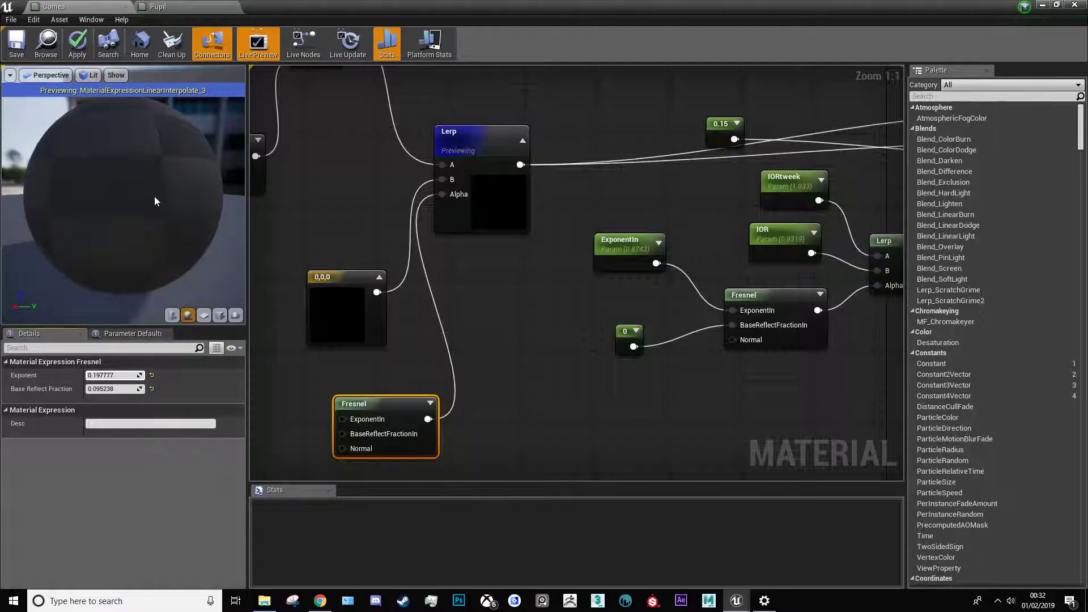
pyautogui.moveTo(194, 195)
pyautogui.mouseDown()
pyautogui.moveTo(153, 201)
pyautogui.moveTo(195, 204)
pyautogui.mouseUp()
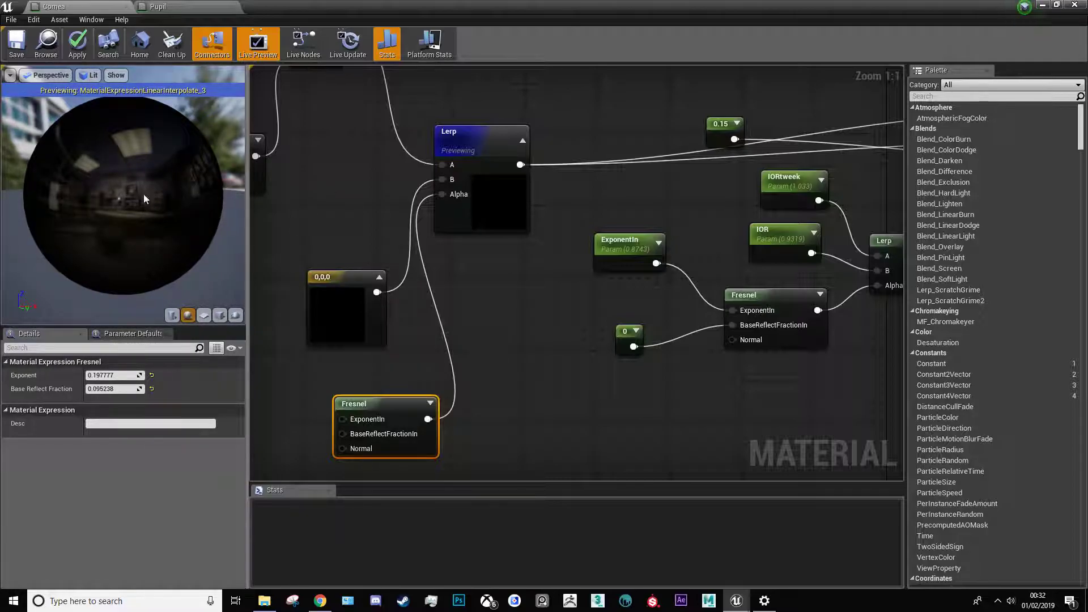
# Try Exponent values such as 0.273967 and 0.064443 on the Fresnel node feeding the previewed Lerp, comparing the preview sphere's reflections
pyautogui.scroll(3, 189, 189)
pyautogui.scroll(-3, 543, 249)
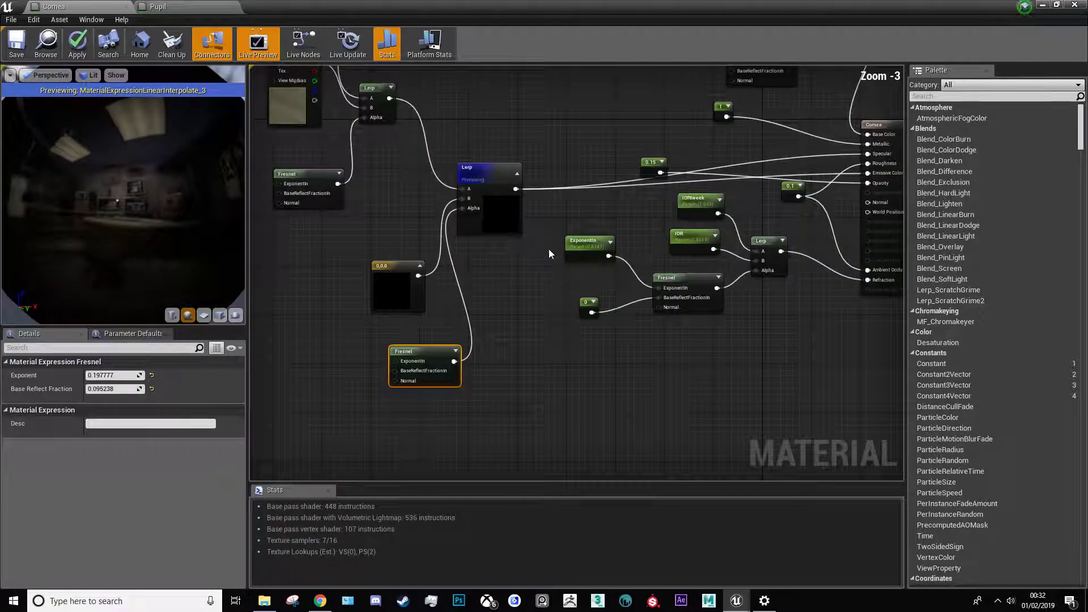
pyautogui.scroll(2, 782, 173)
pyautogui.moveTo(47, 175); pyautogui.dragTo(137, 167)
pyautogui.scroll(-5, 138, 167)
pyautogui.scroll(5, 209, 234)
pyautogui.scroll(-2, 209, 234)
pyautogui.moveTo(208, 234)
pyautogui.mouseDown()
pyautogui.moveTo(142, 249)
pyautogui.moveTo(207, 242)
pyautogui.mouseUp()
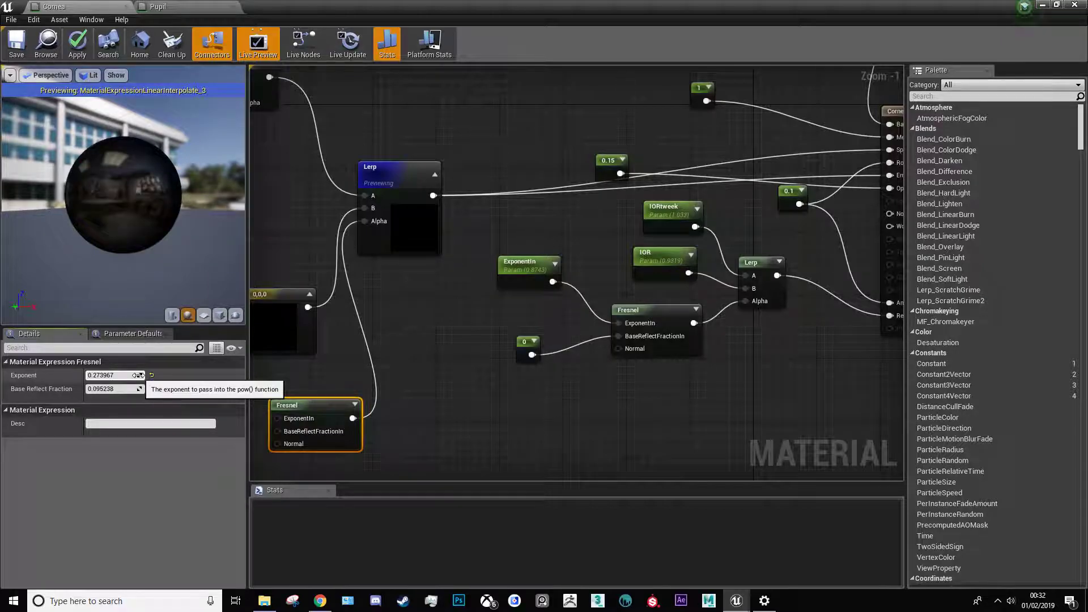
pyautogui.moveTo(139, 375); pyautogui.dragTo(114, 375)
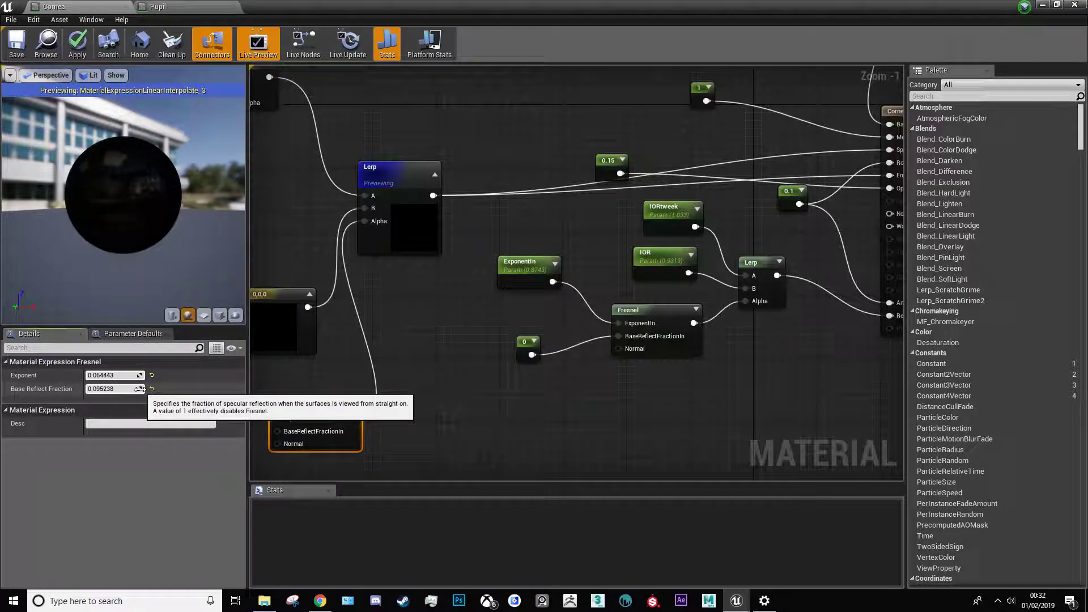
pyautogui.moveTo(138, 375); pyautogui.dragTo(140, 376)
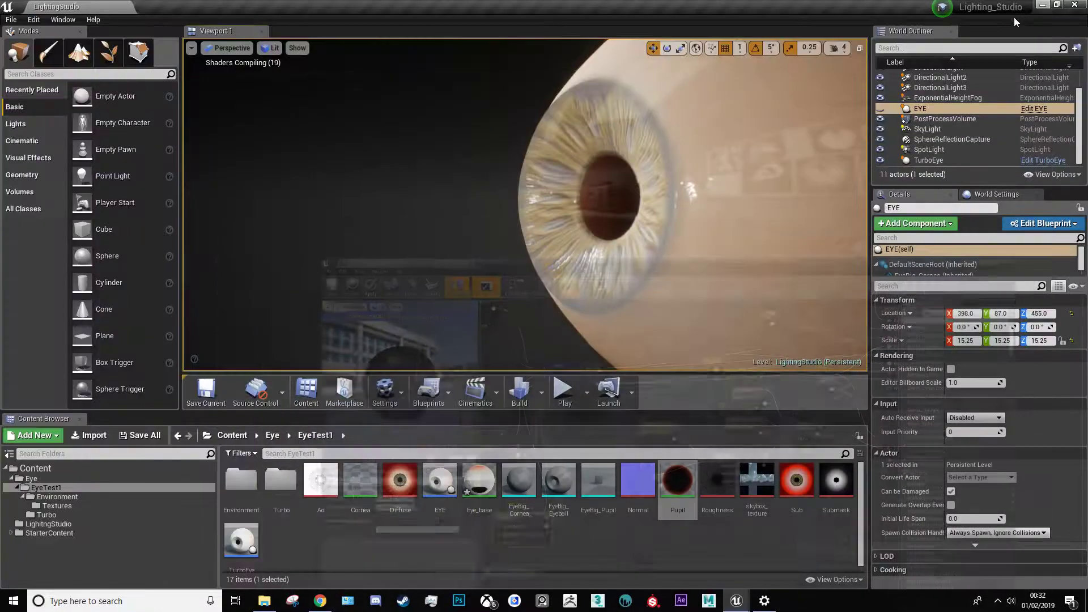
# Return to the lighting studio level and examine the cornea's reflections over the eye's pupil and iris from several angles and distances
pyautogui.click(1043, 6)
pyautogui.keyDown('alt'); pyautogui.moveTo(525, 205); pyautogui.dragTo(618, 205); pyautogui.keyUp('alt')
pyautogui.press('s')
pyautogui.moveTo(525, 206); pyautogui.dragTo(381, 247, button='right')
pyautogui.press('w')
pyautogui.press('d')
pyautogui.press('s')
pyautogui.press('w')
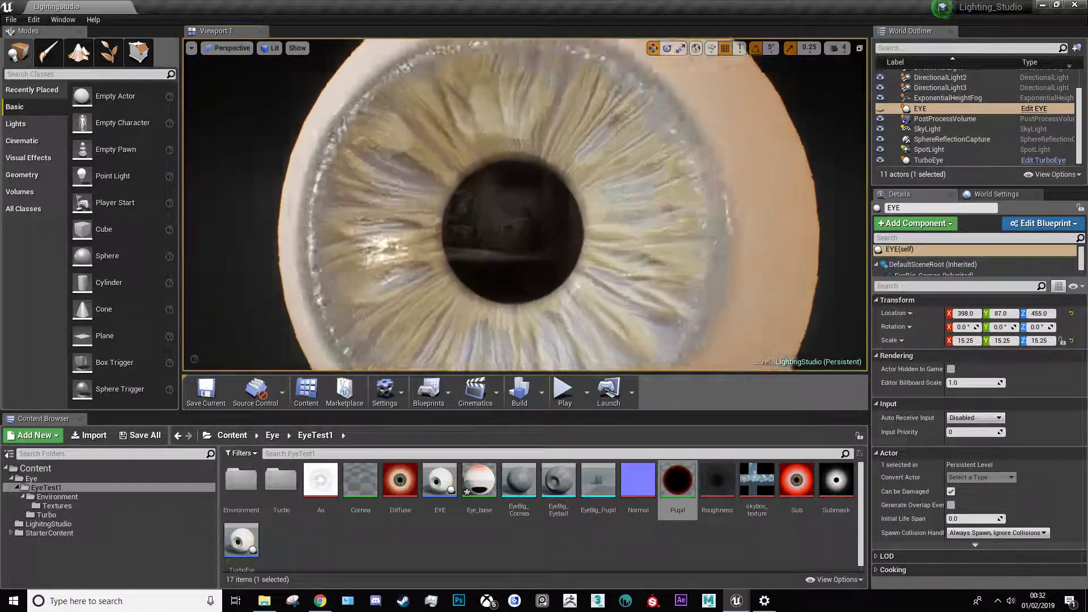
pyautogui.scroll(-5, 525, 205)
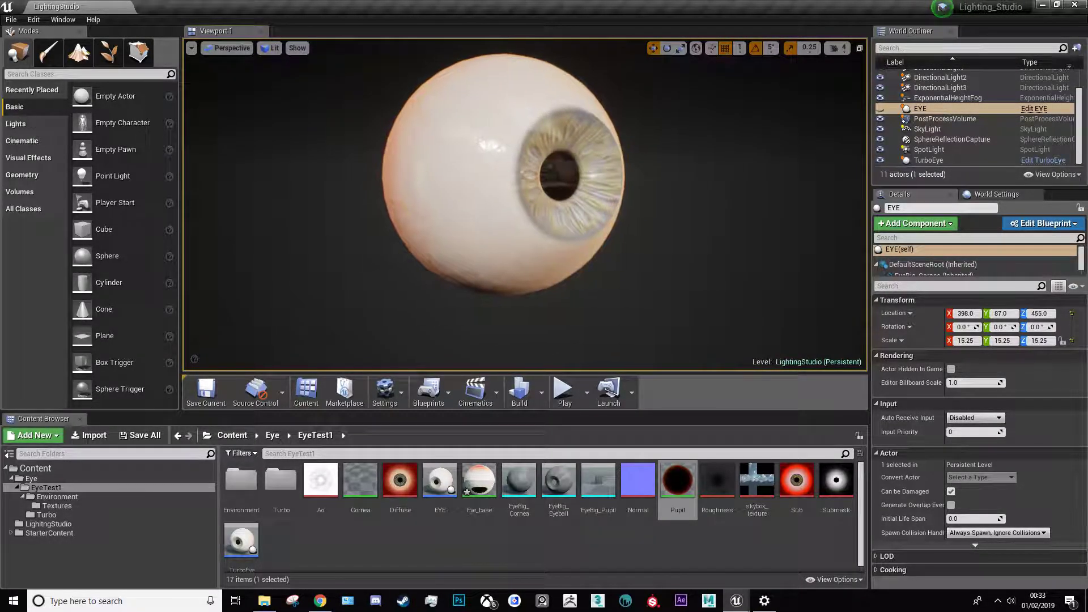
pyautogui.scroll(6, 524, 205)
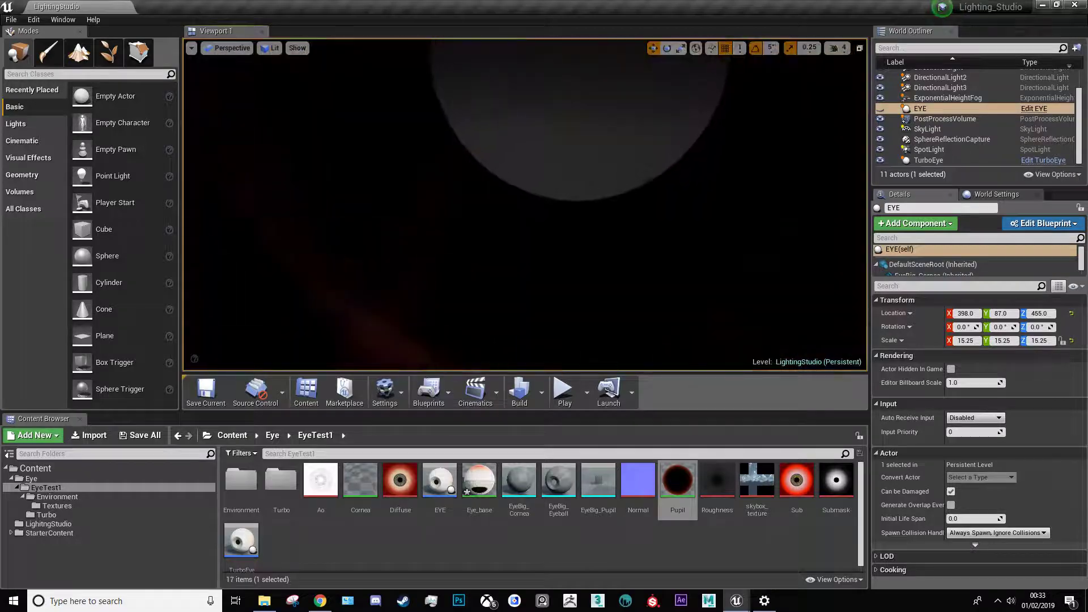
pyautogui.scroll(-6, 525, 205)
pyautogui.scroll(5, 525, 206)
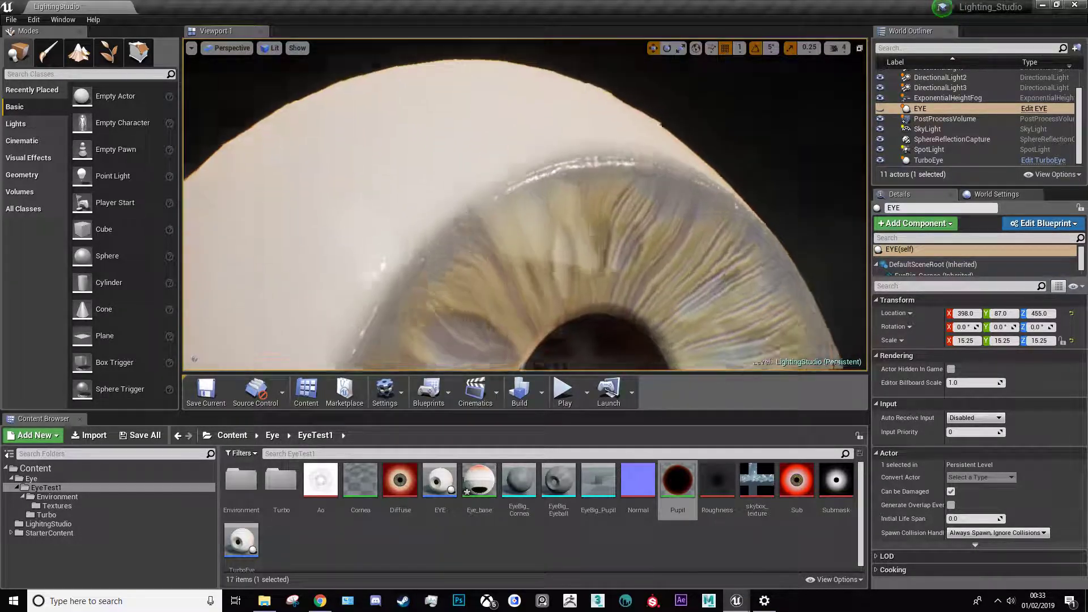